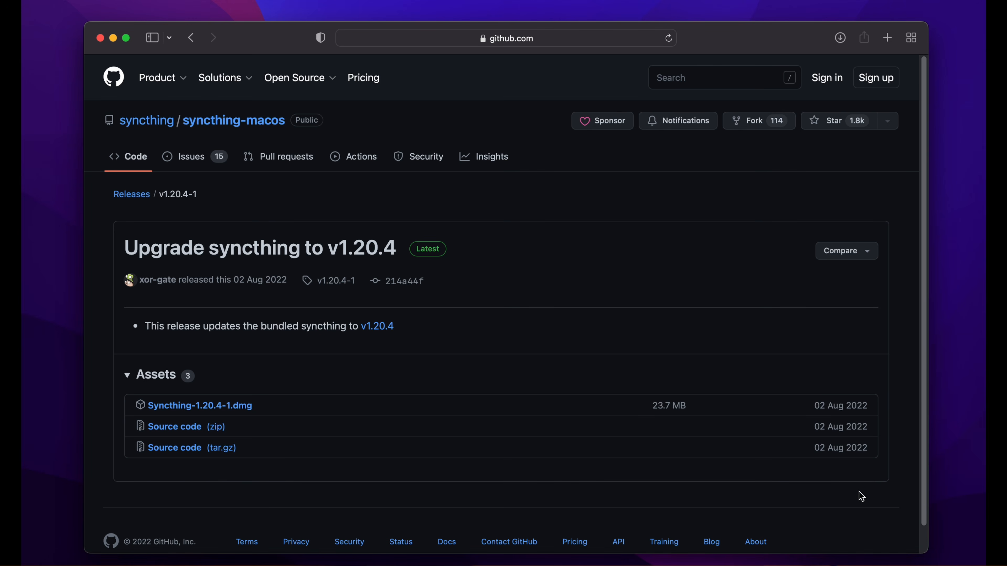
Open the downloaded Syncthing disk image, copy the Syncthing app into the Applications folder, and close the image window
mouse_move(890, 553)
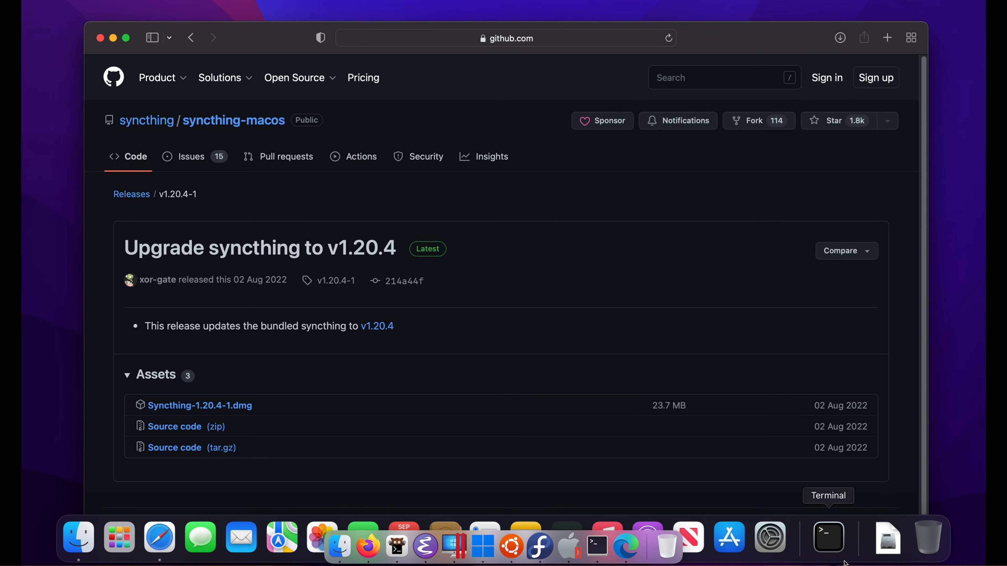
click(890, 552)
click(885, 506)
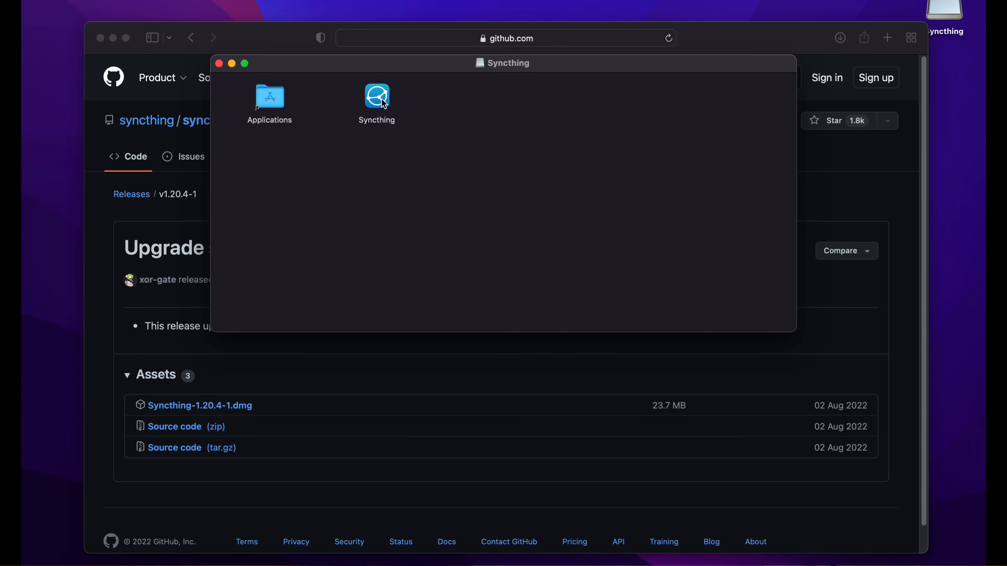
drag(384, 104, 272, 106)
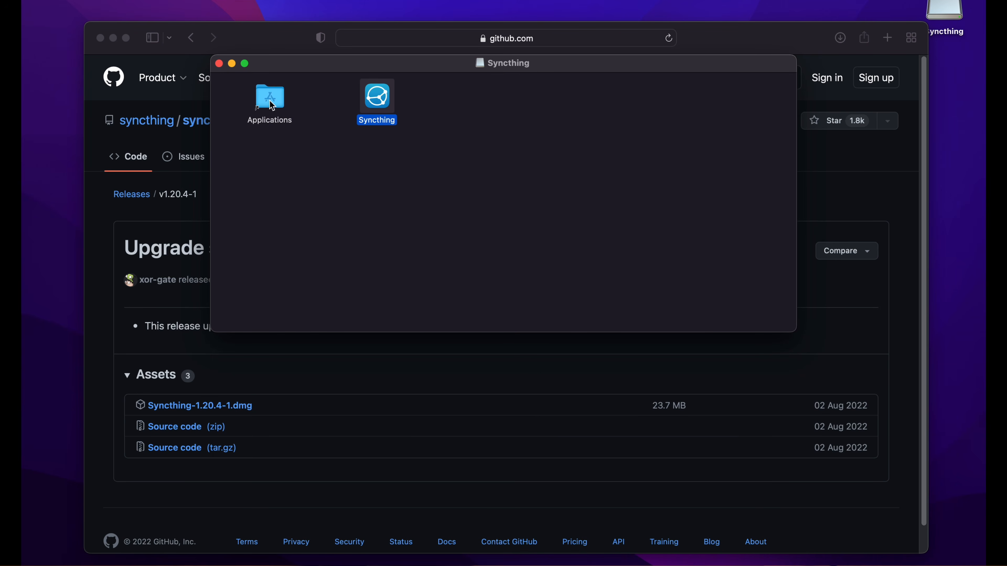
click(219, 64)
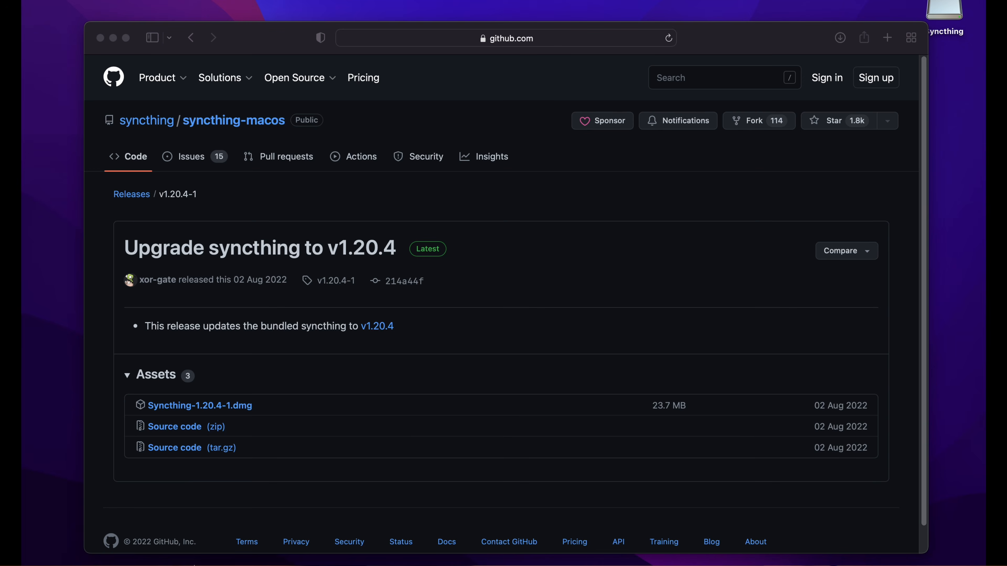
Launch Syncthing from the Applications folder and allow it to open
click(79, 538)
click(259, 127)
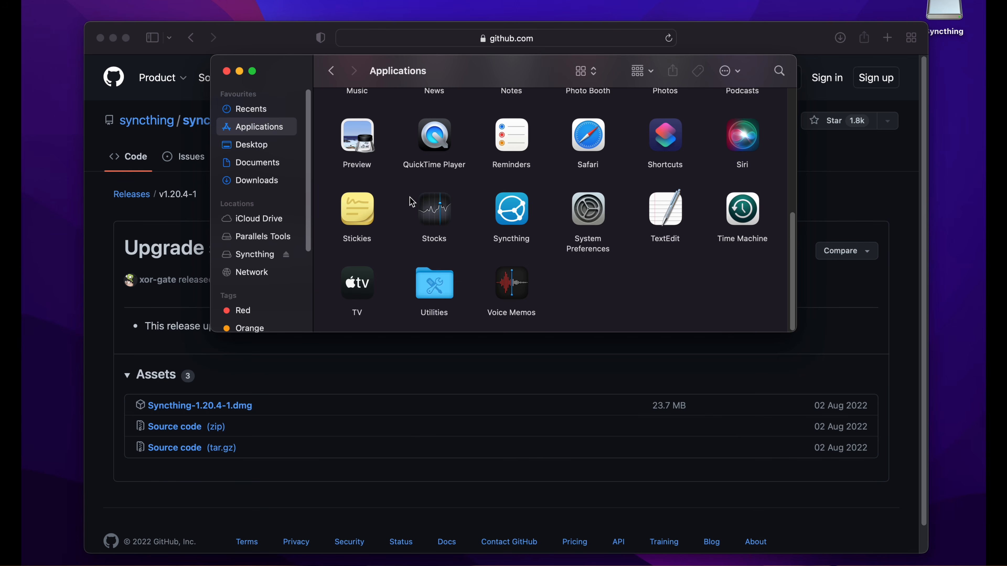
double_click(527, 212)
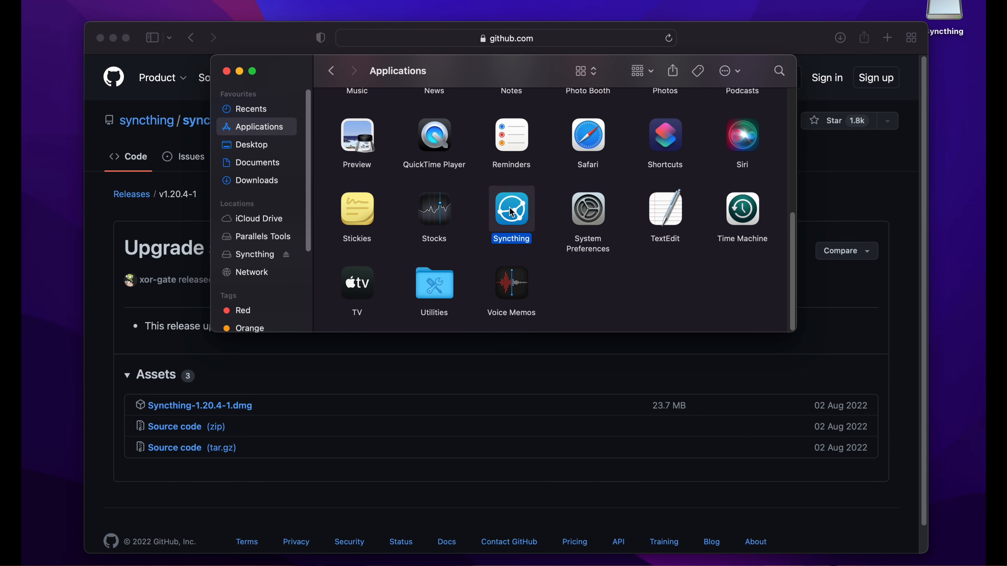
click(538, 233)
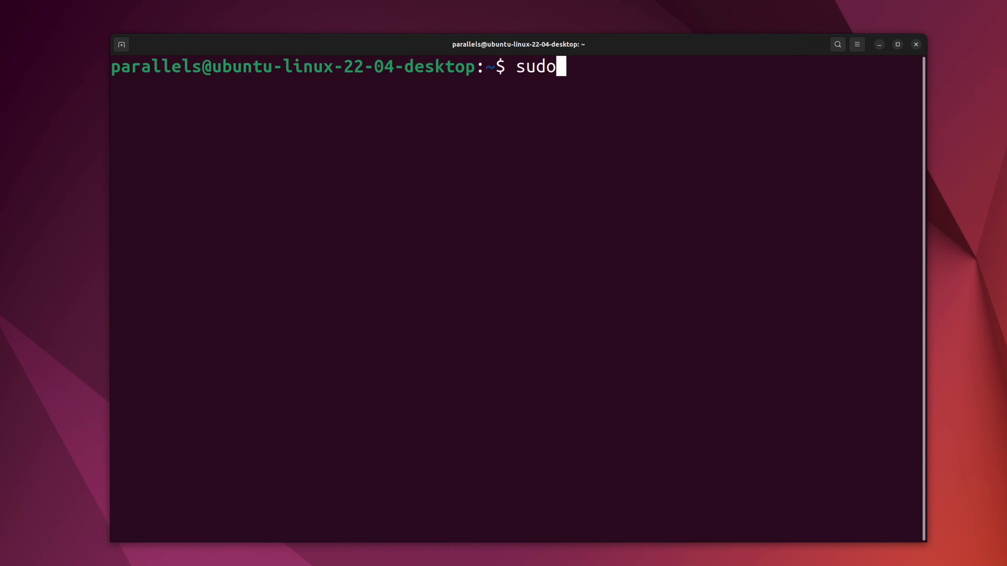
In the Ubuntu terminal, run "sudo apt install syncthing" with the account password and clear the screen
text(apt install syncthing)
key(Return)
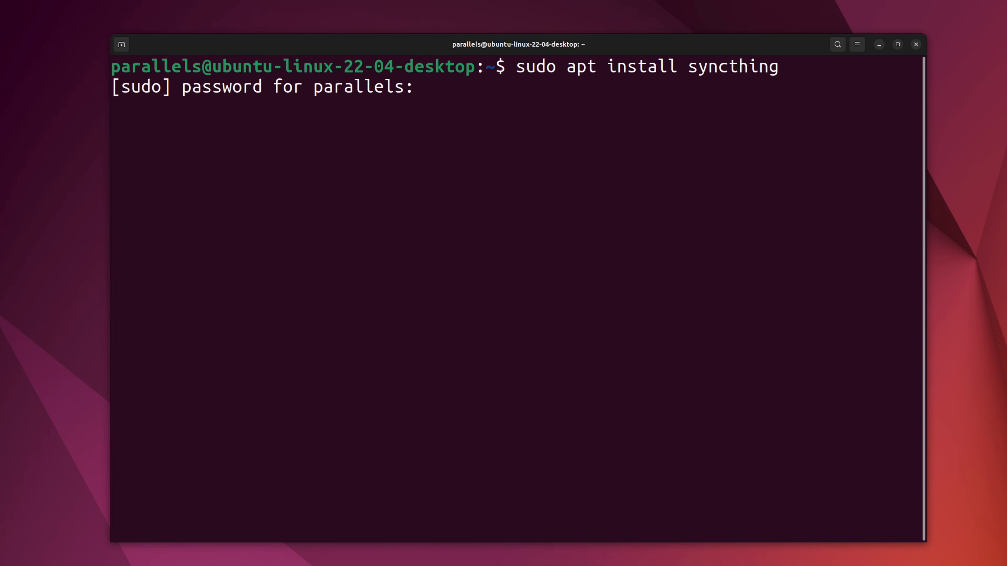
key(Return)
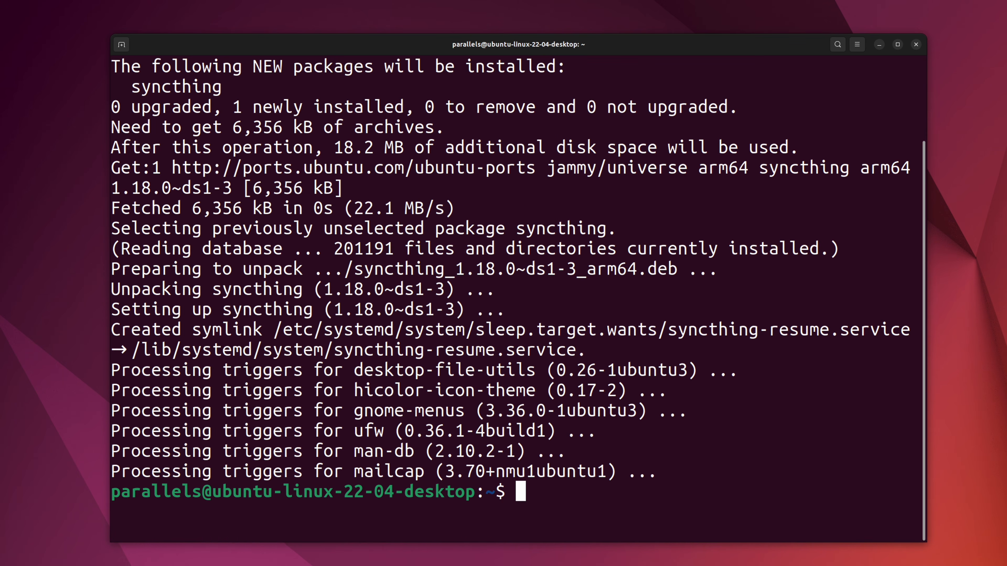
text(clear)
key(Return)
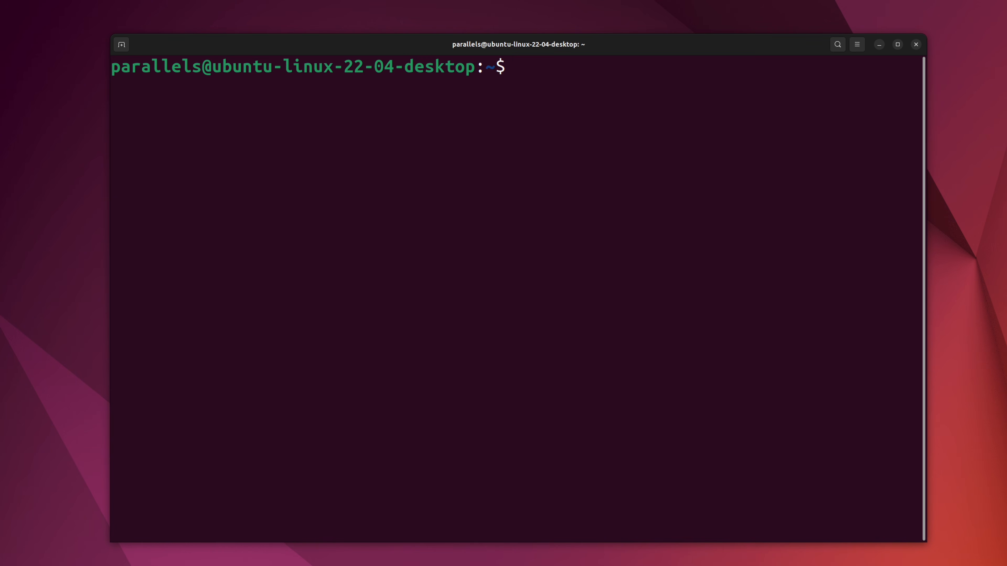
Try to start the service with "sudo systemctl start syncthing"
text(sudo )
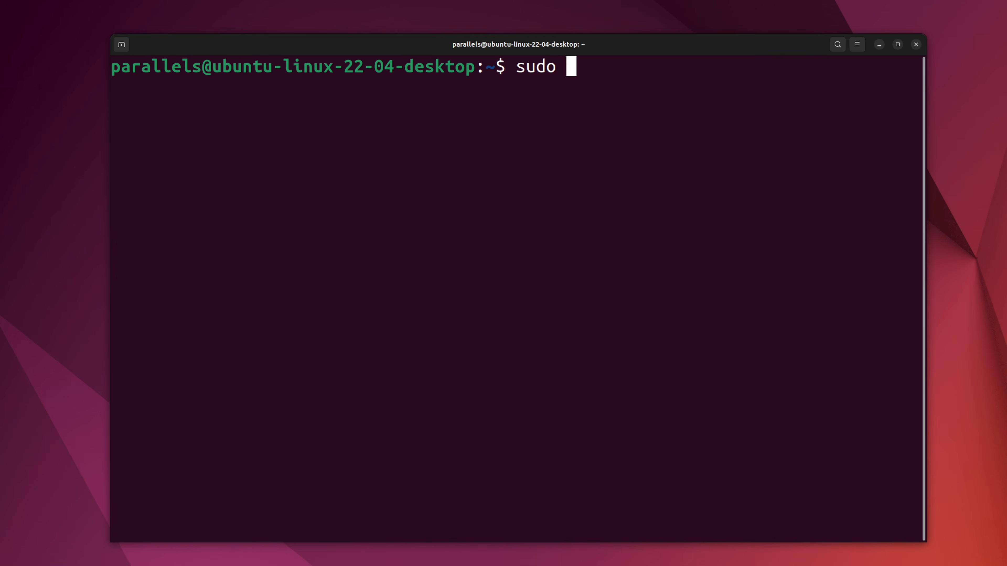
text(systemctl)
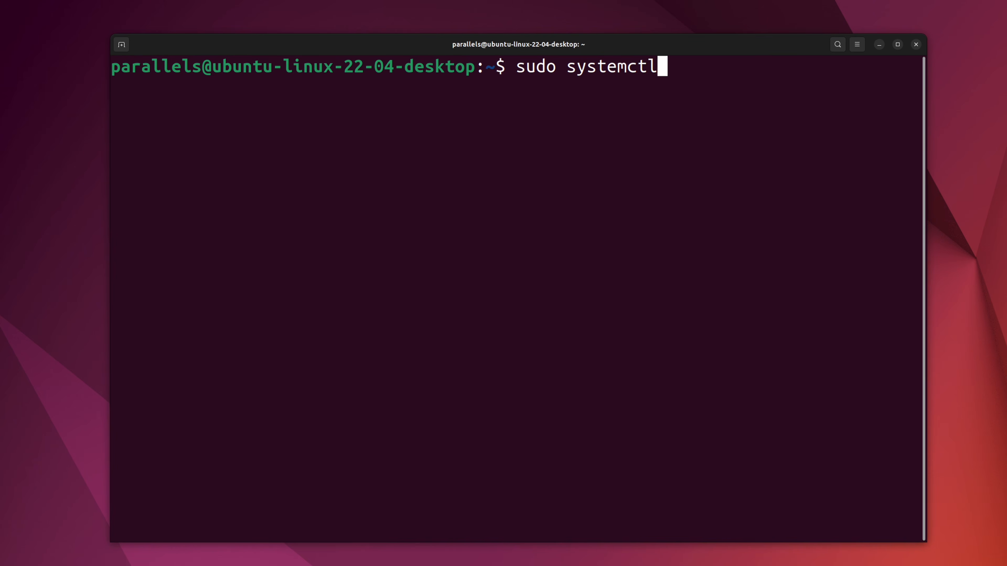
text( start syncthing)
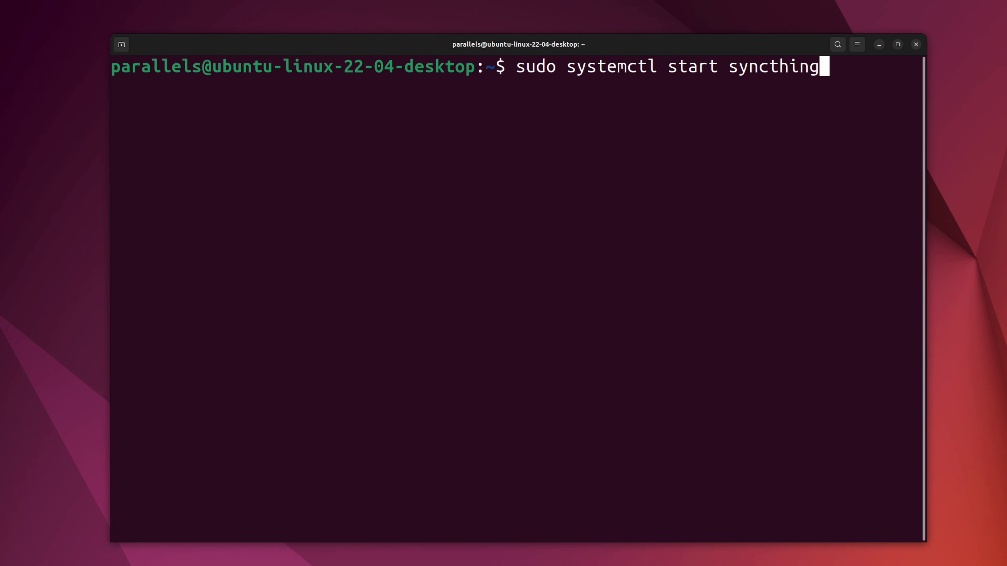
key(Return)
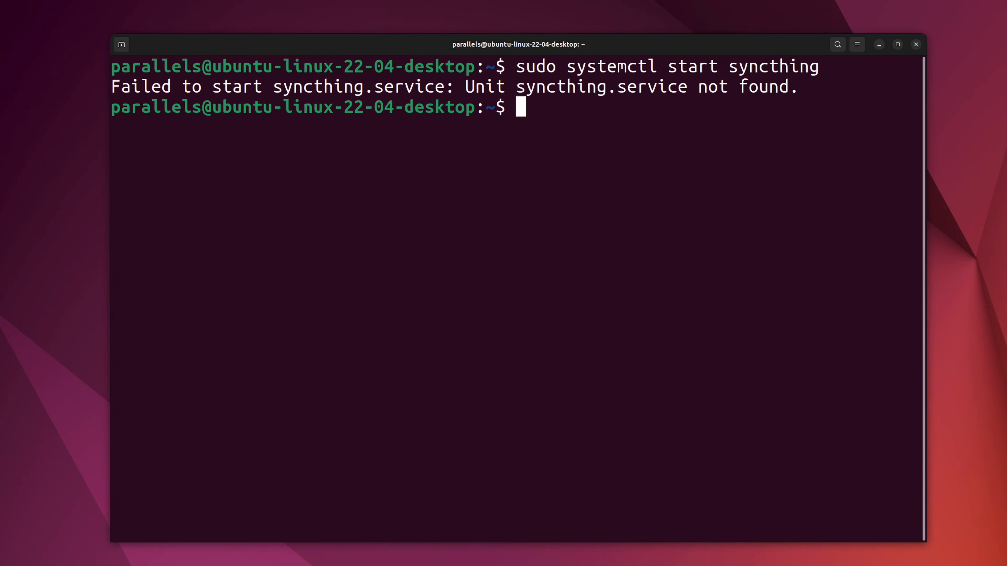
Start Syncthing for the parallels account with "sudo systemctl start syncthing@parallels"
key(Up)
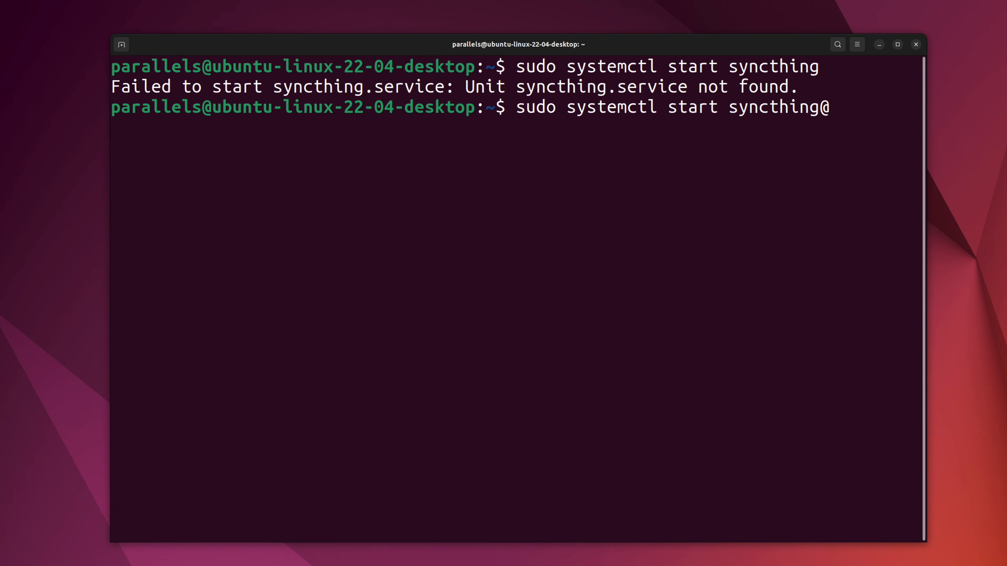
text(@paralell)
key(BackSpace)
key(BackSpace)
key(BackSpace)
text(lels)
key(Return)
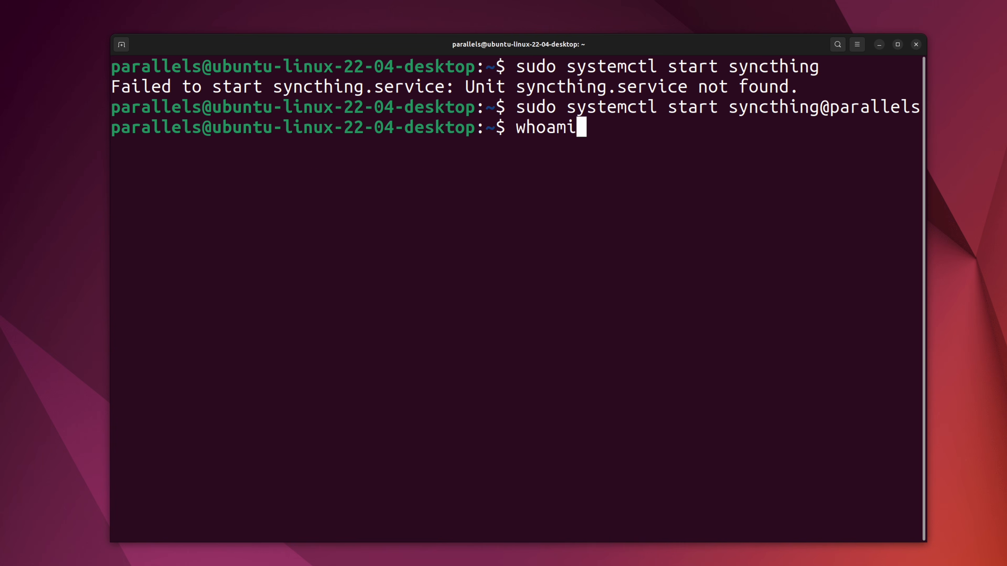
Check the current username with whoami and enable the service with "sudo systemctl enable syncthing@parallels"
key(Return)
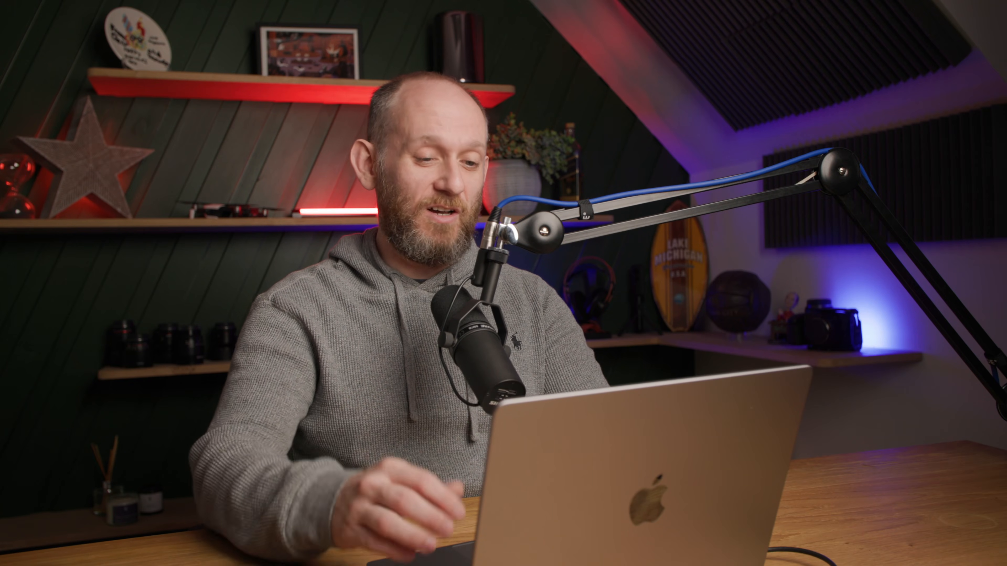
key(Up)
key(Return)
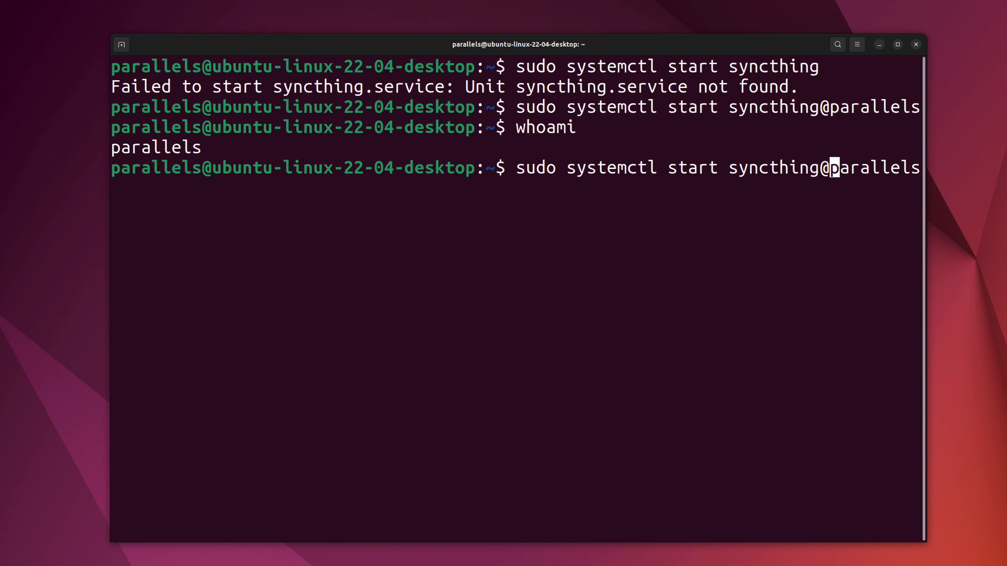
key(ctrl+w)
text(enable)
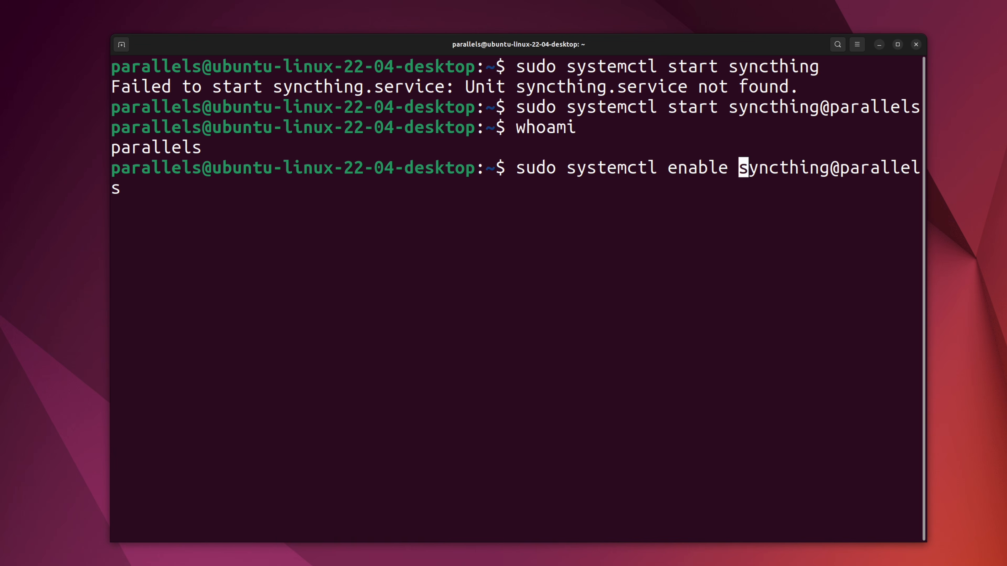
key(Return)
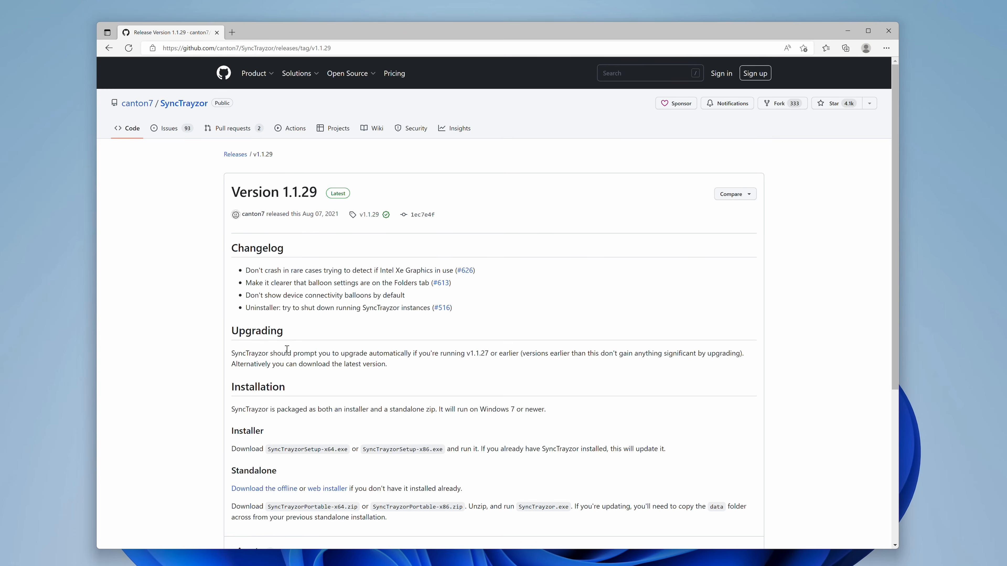
On Windows, return from the SyncTrayzor release page to the Syncthing downloads and download the Windows ARM64 build of v1.21.0
scroll(288, 349, down, 5)
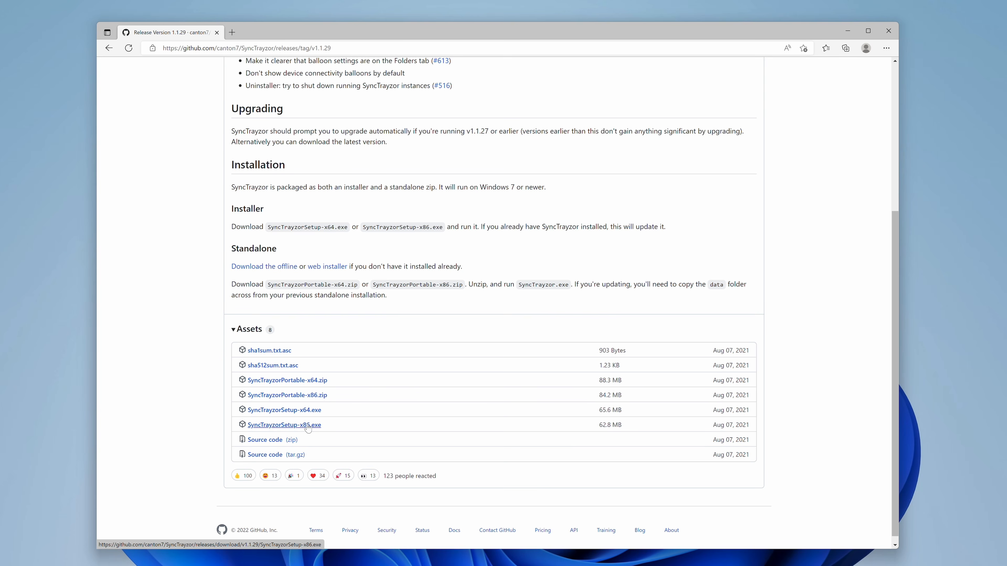
scroll(316, 427, down, 1)
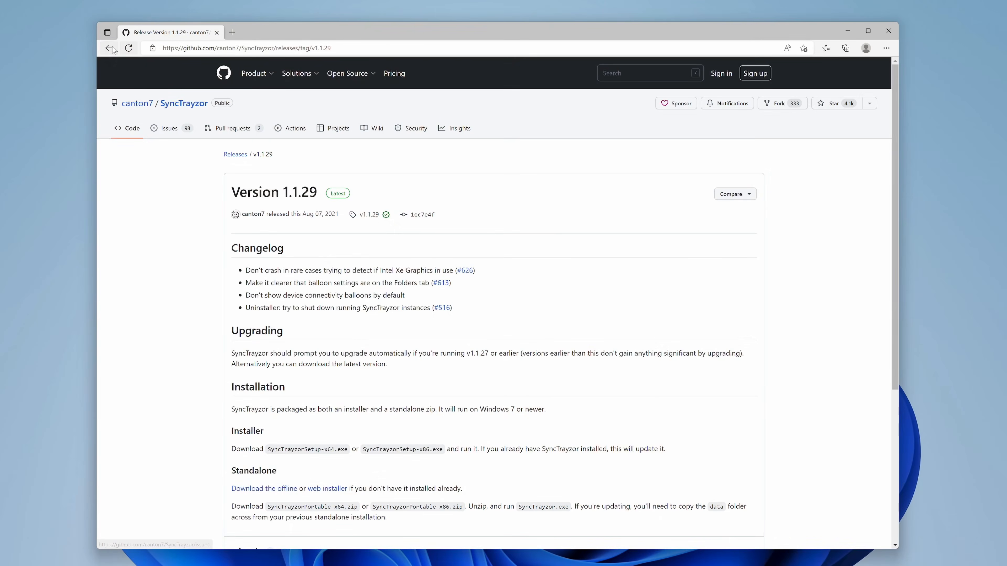
click(108, 48)
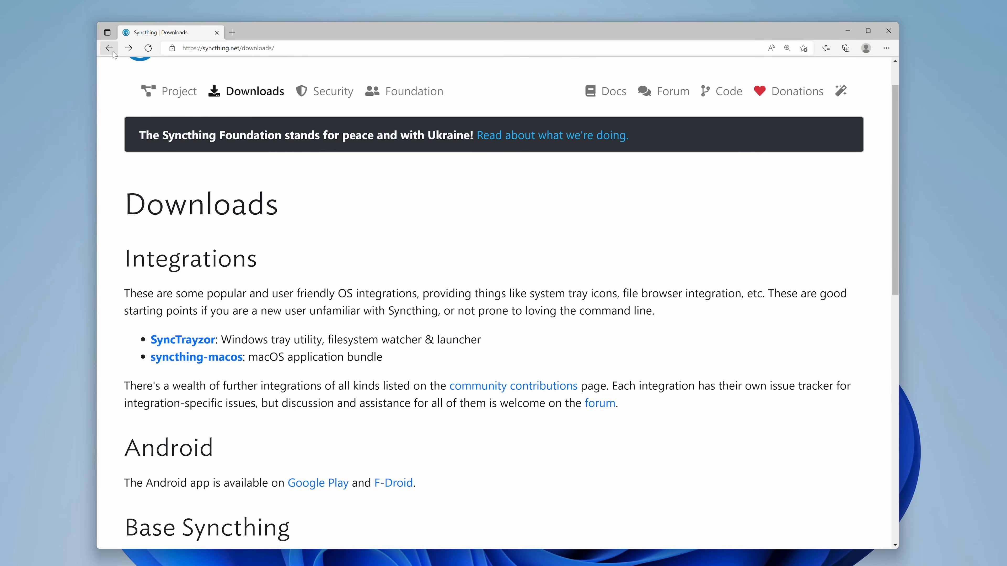
scroll(266, 265, down, 4)
scroll(266, 264, down, 3)
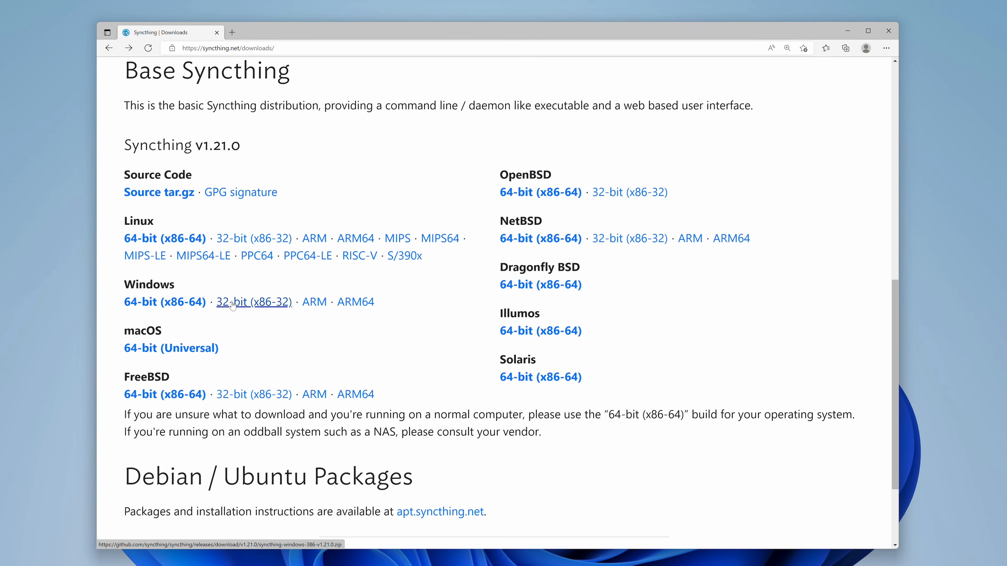
click(354, 303)
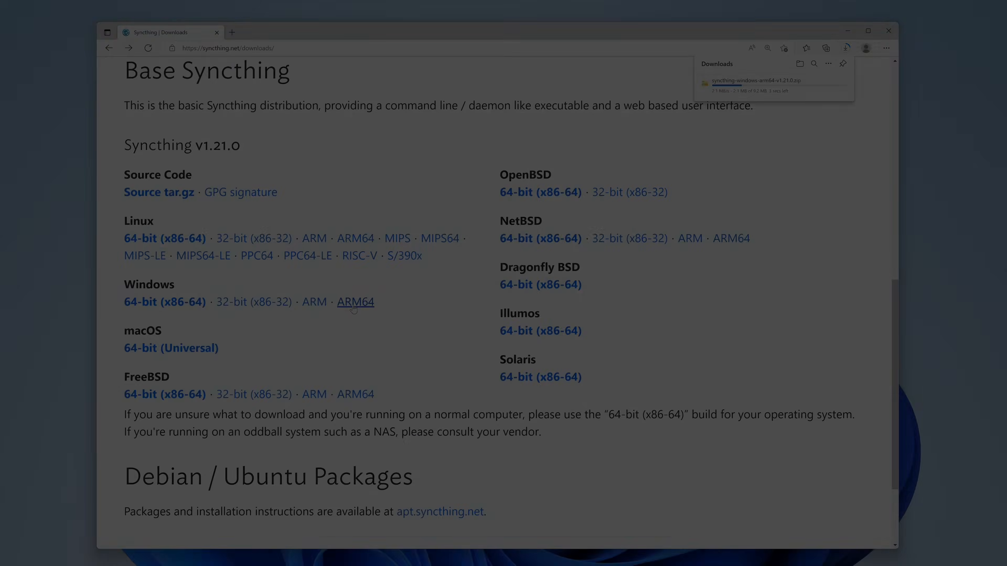
Open syncthing-windows-arm64-v1.21.0.zip with File Explorer and extract all its files to the suggested folder in Downloads
click(721, 87)
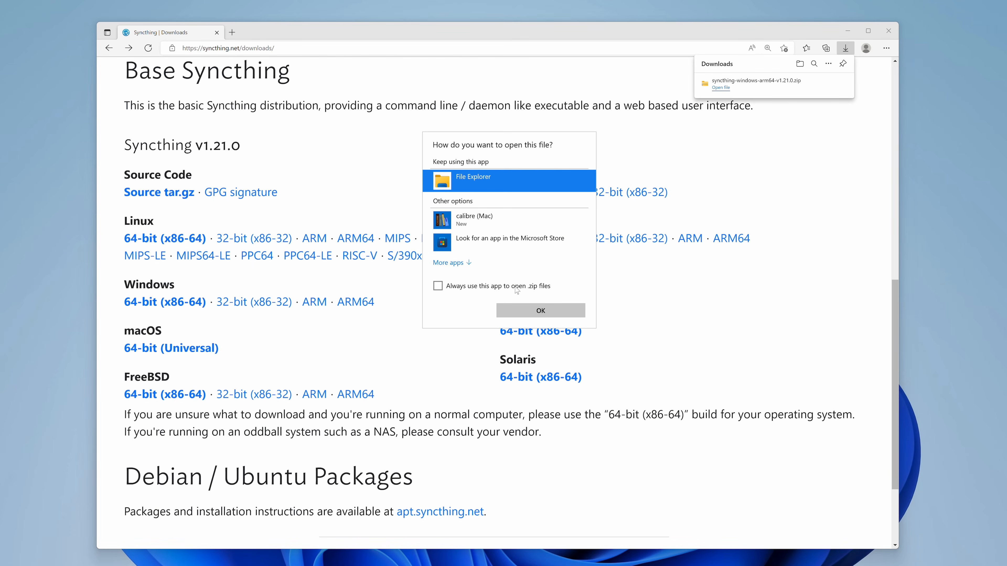
click(518, 309)
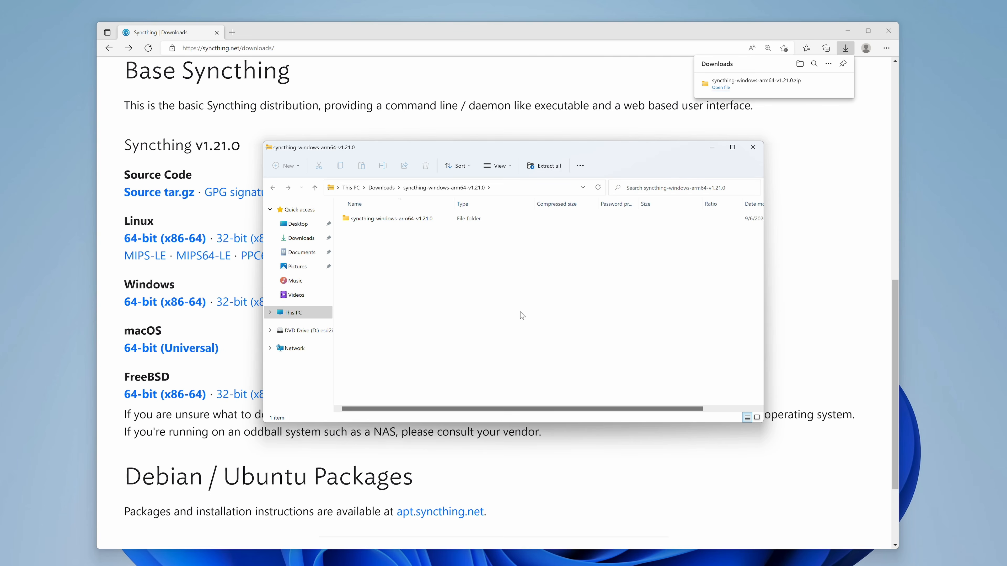
click(372, 222)
double_click(372, 222)
double_click(367, 302)
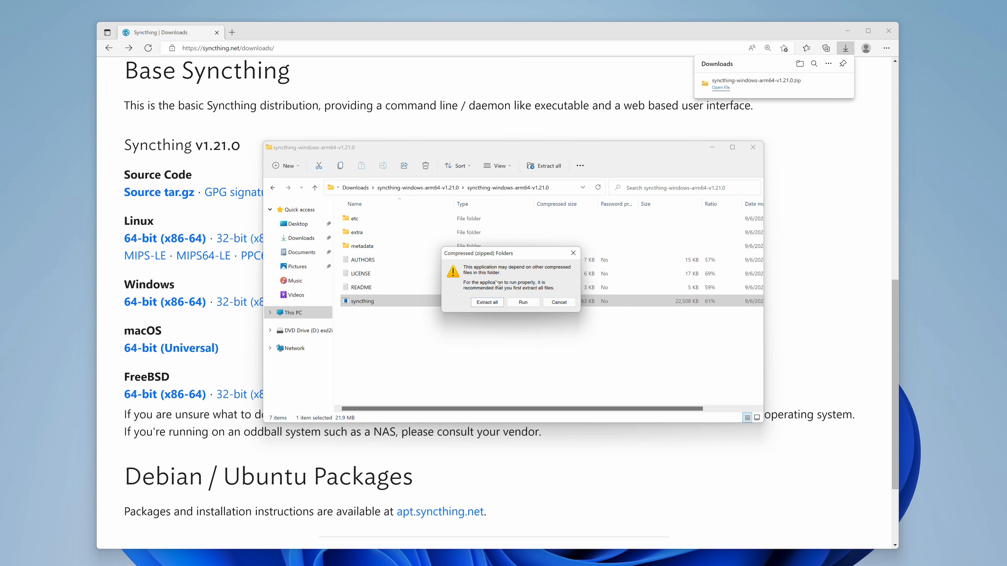
click(486, 303)
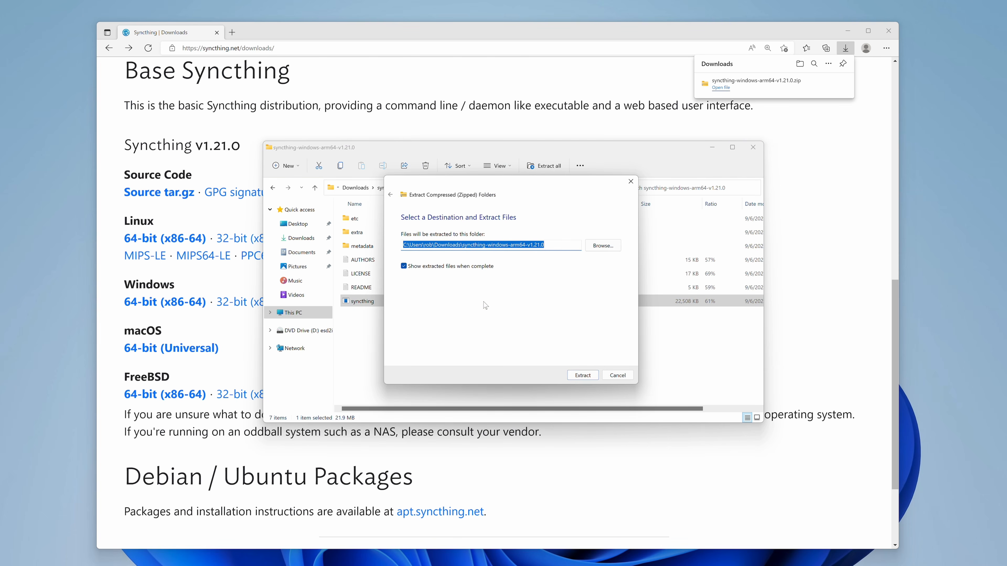
click(593, 376)
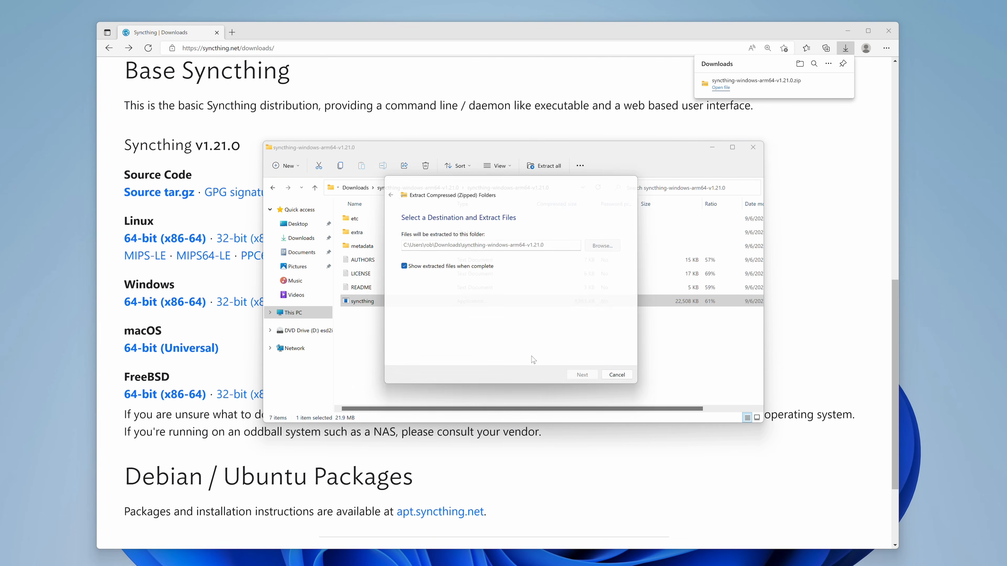
Run the extracted syncthing application despite the SmartScreen block and allow it through the firewall on public networks
double_click(373, 229)
double_click(379, 312)
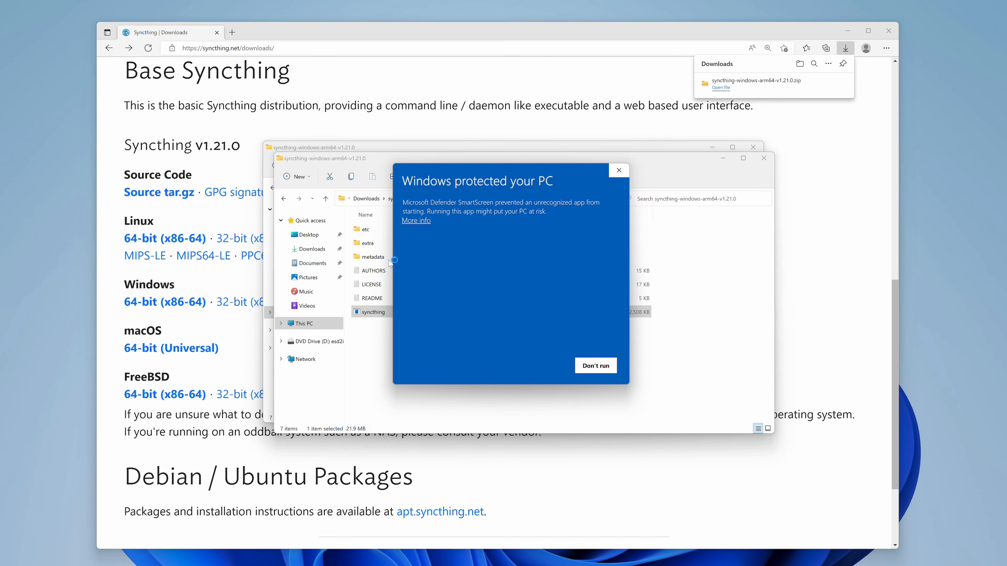
click(416, 221)
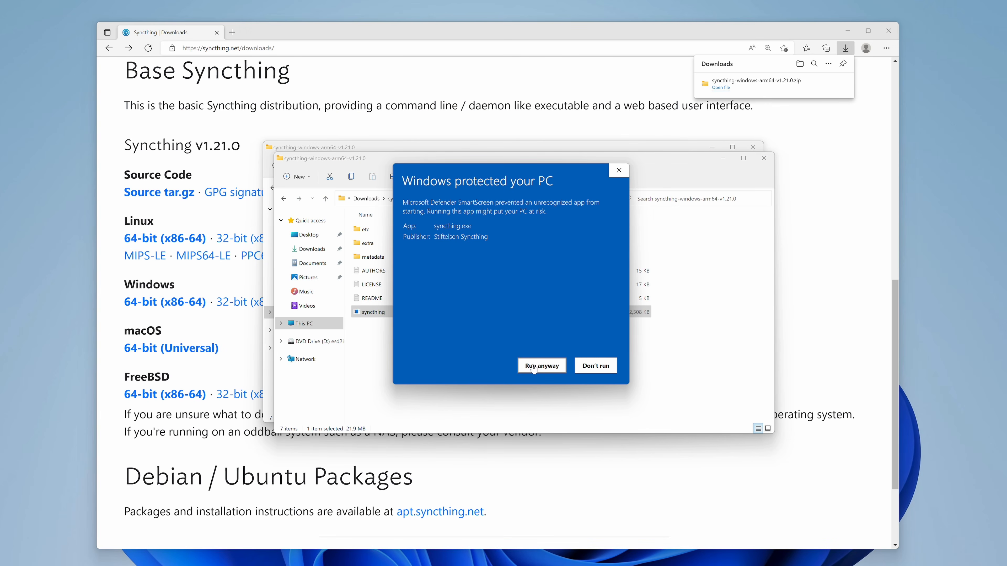
click(540, 369)
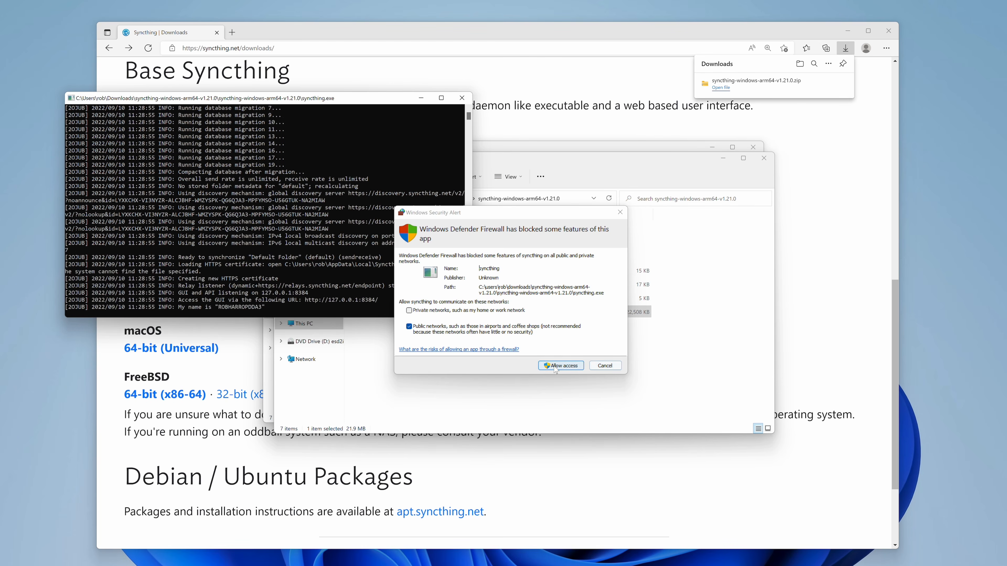
click(556, 366)
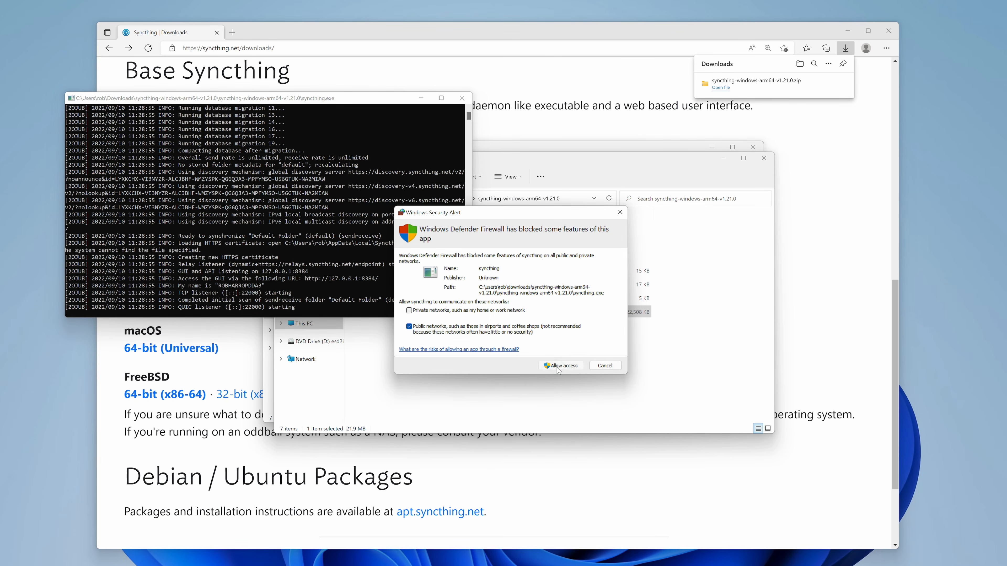
click(553, 366)
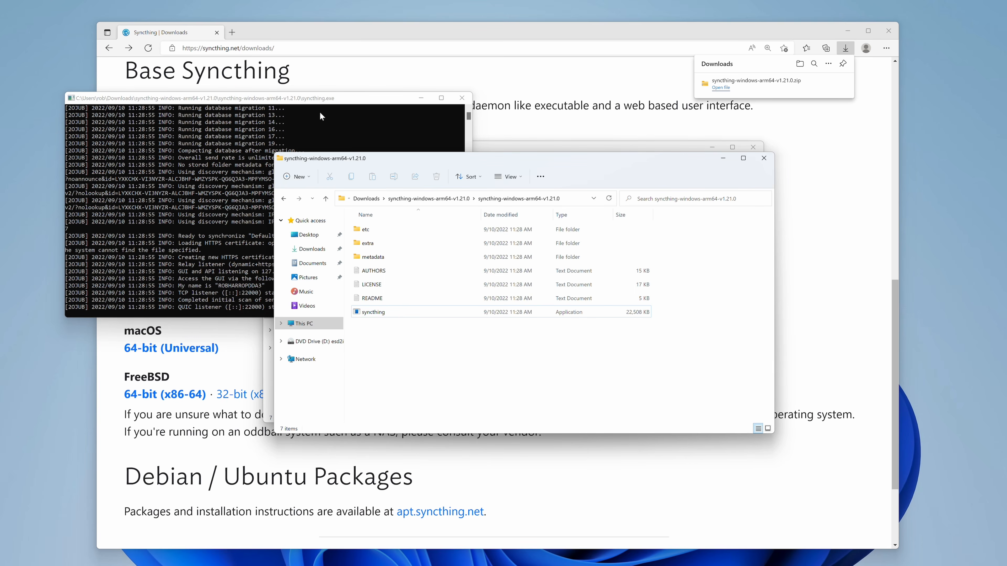
Load the Syncthing web interface at localhost:8384 in the Windows browser
click(314, 103)
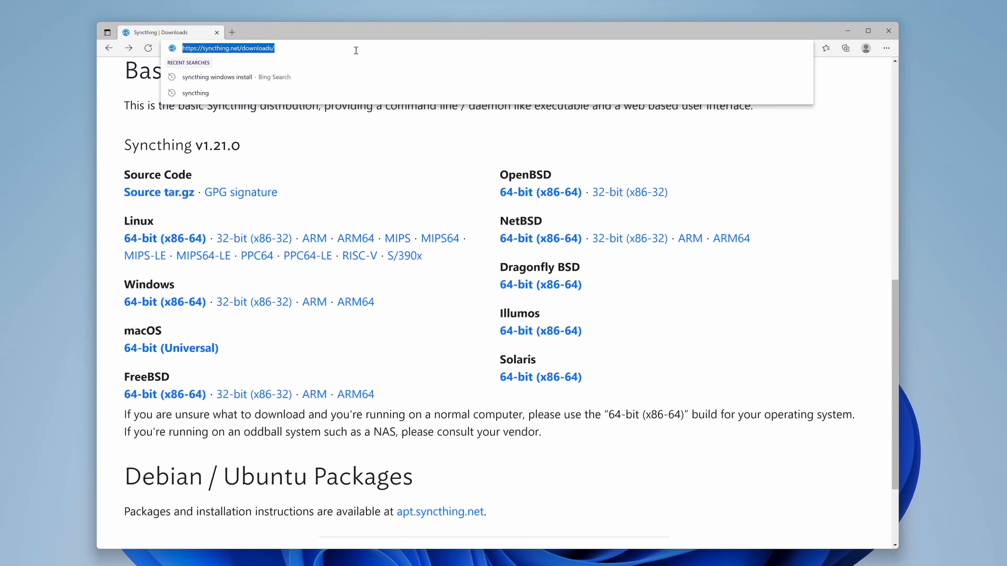
text(loca)
text(lhost:)
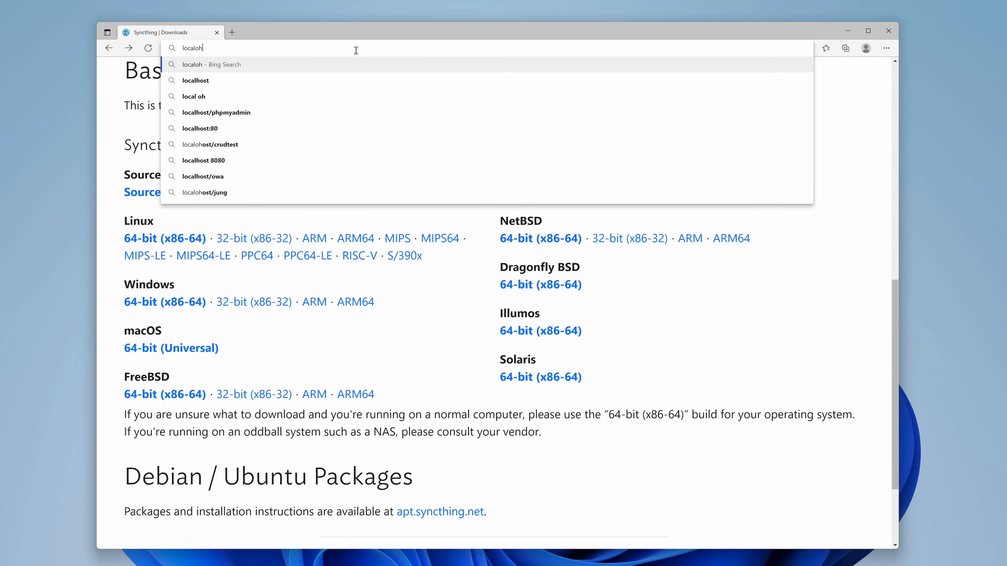
text(8384)
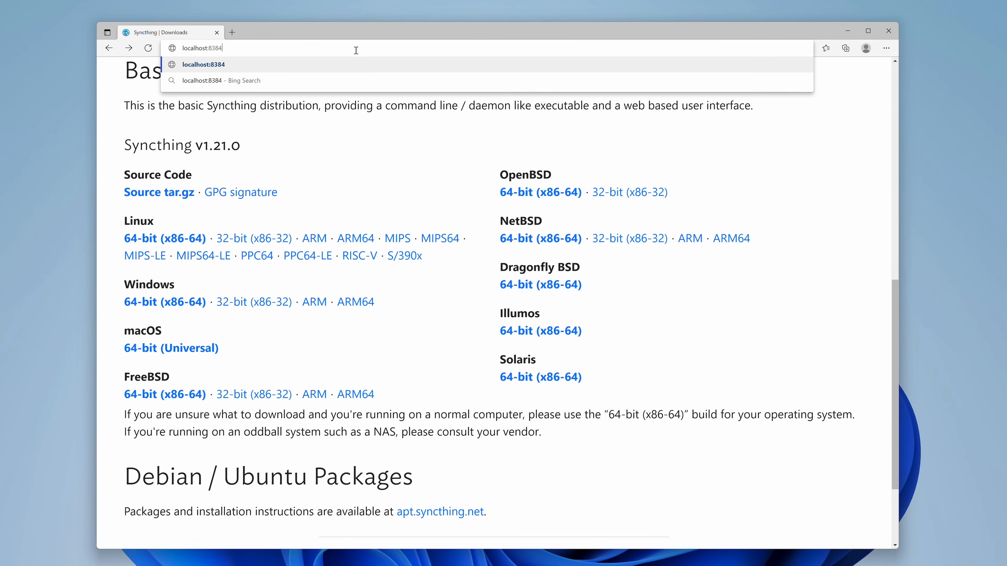
key(Return)
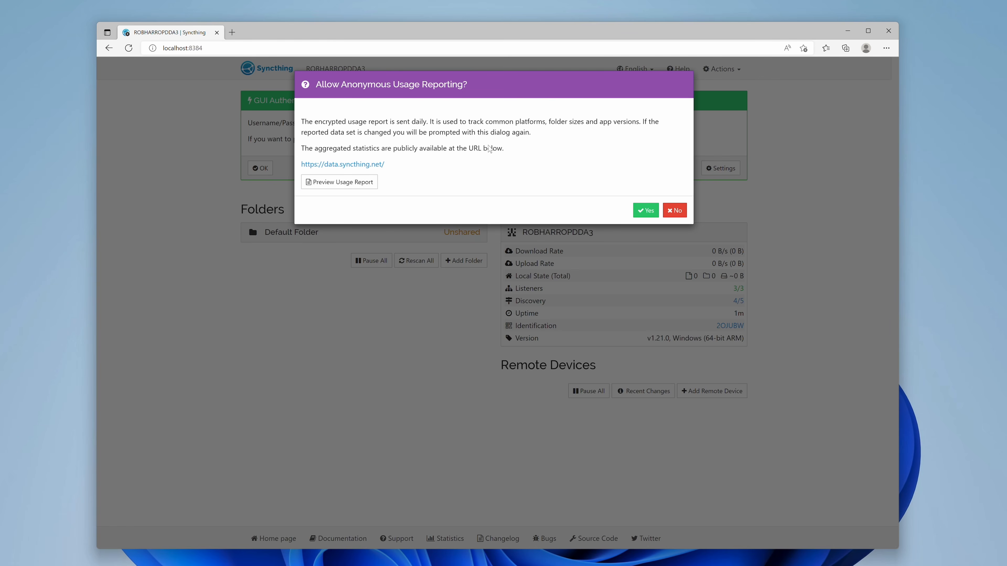
Decline anonymous usage reporting and dismiss the GUI authentication notice in the Windows Syncthing interface
click(676, 211)
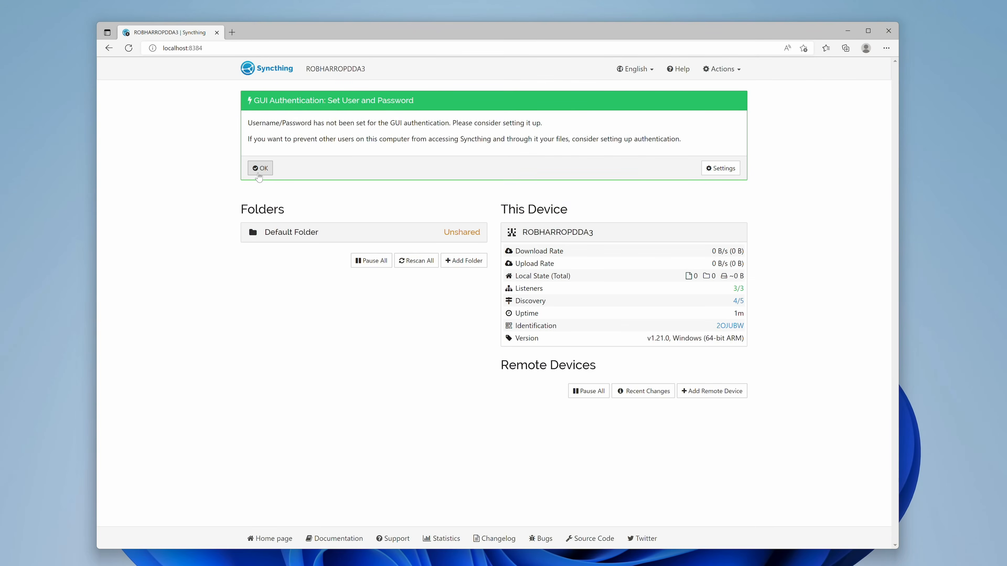
click(260, 168)
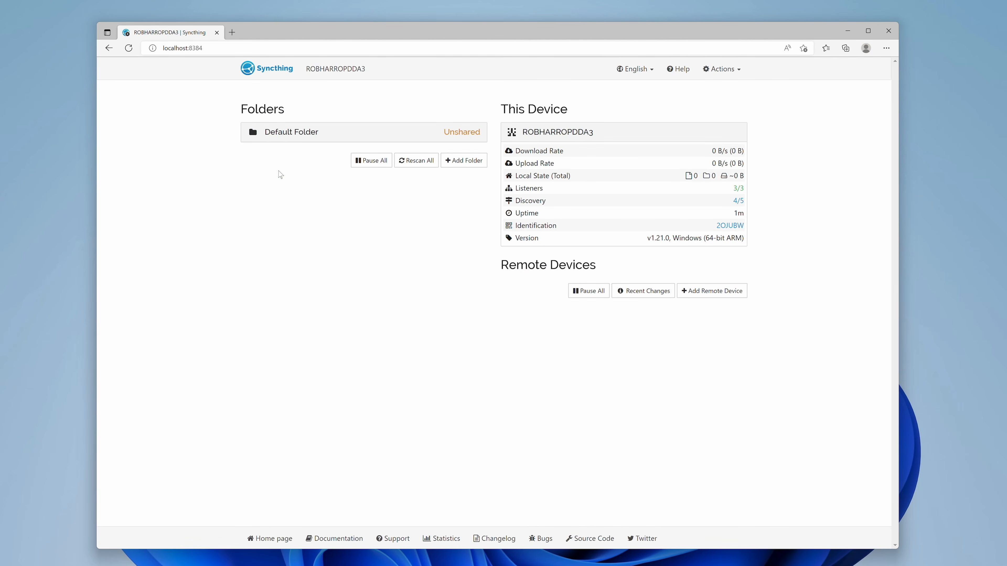
key(ctrl+plus)
key(ctrl+plus)
key(ctrl+plus)
key(ctrl+plus)
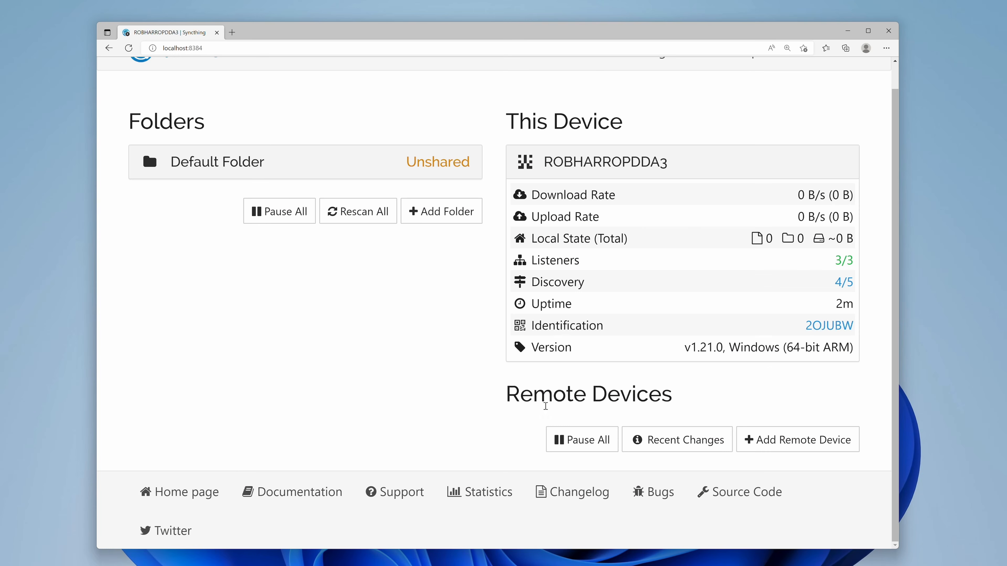
scroll(617, 394, up, 1)
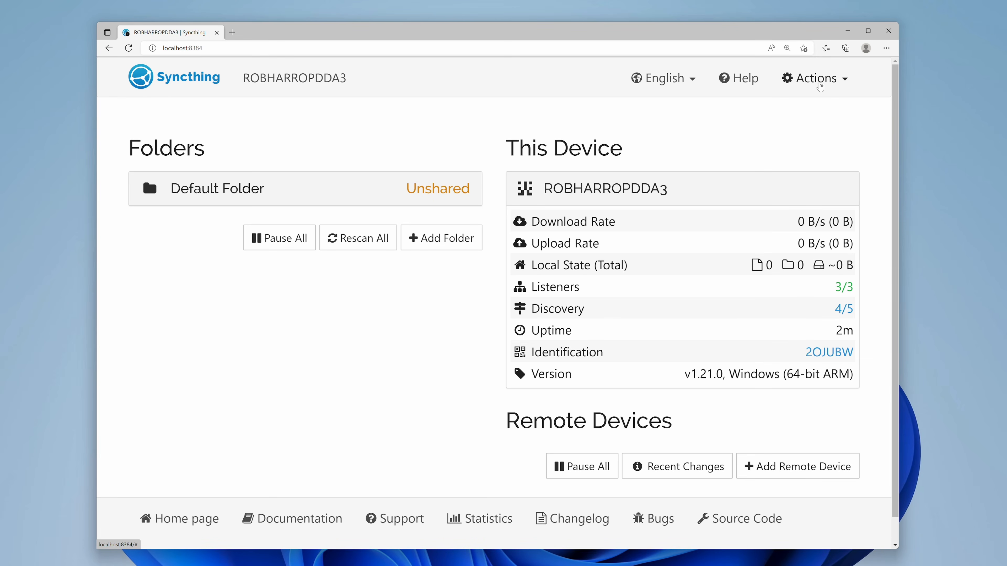
Go to the GUI settings of Syncthing and try editing the GUI Listen Address
click(810, 83)
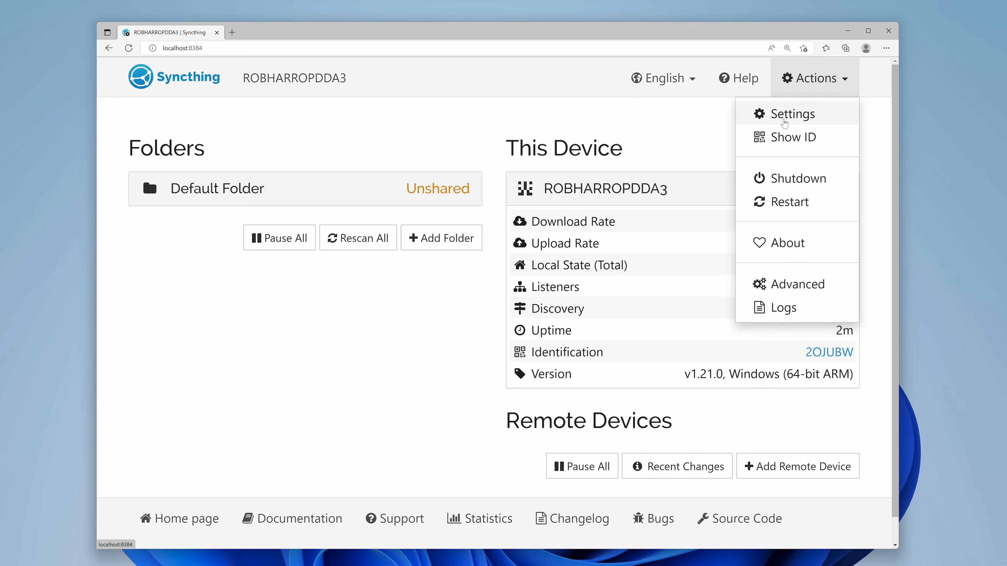
click(785, 123)
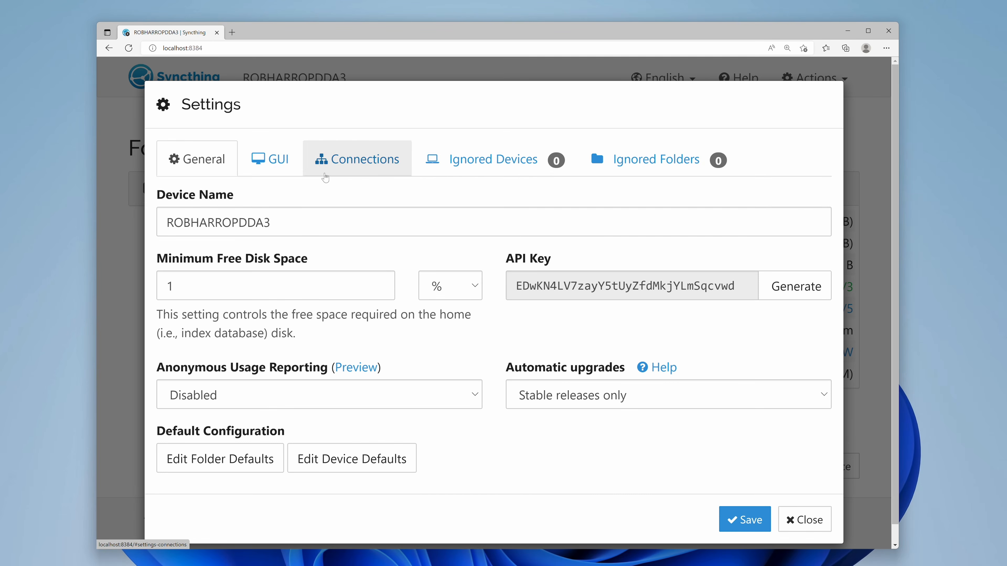
click(265, 165)
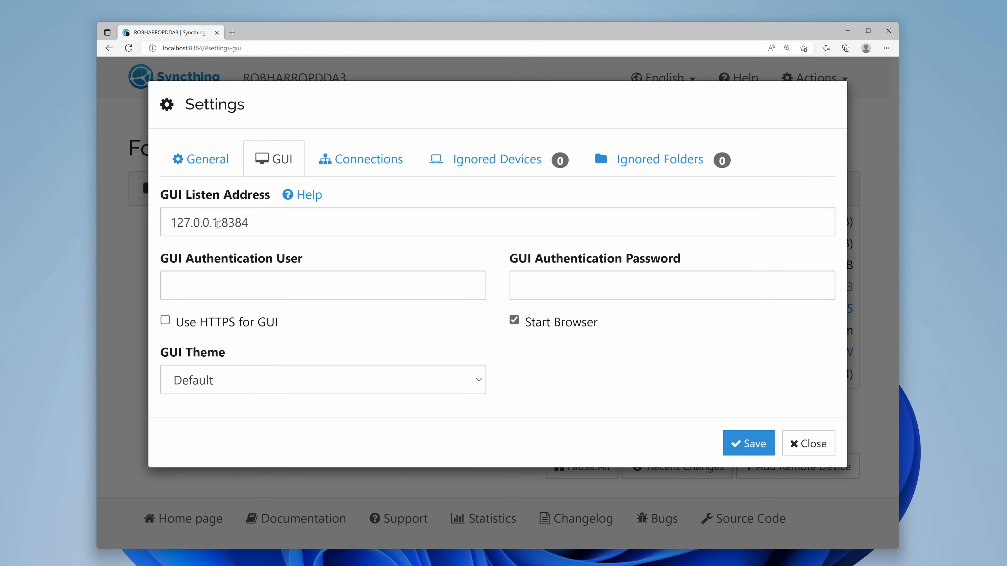
click(216, 223)
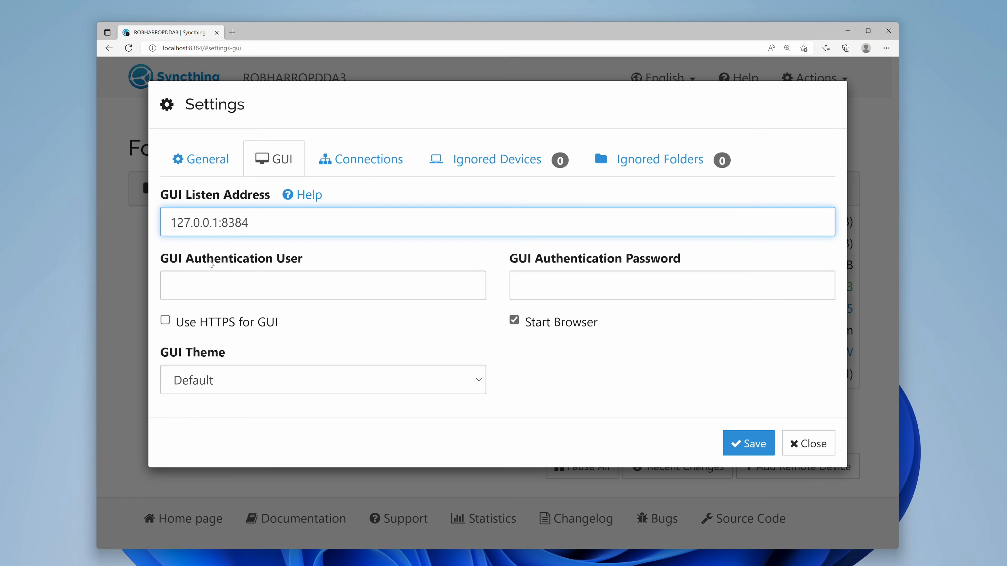
key(BackSpace)
text(0)
key(BackSpace)
key(BackSpace)
key(BackSpace)
text(0)
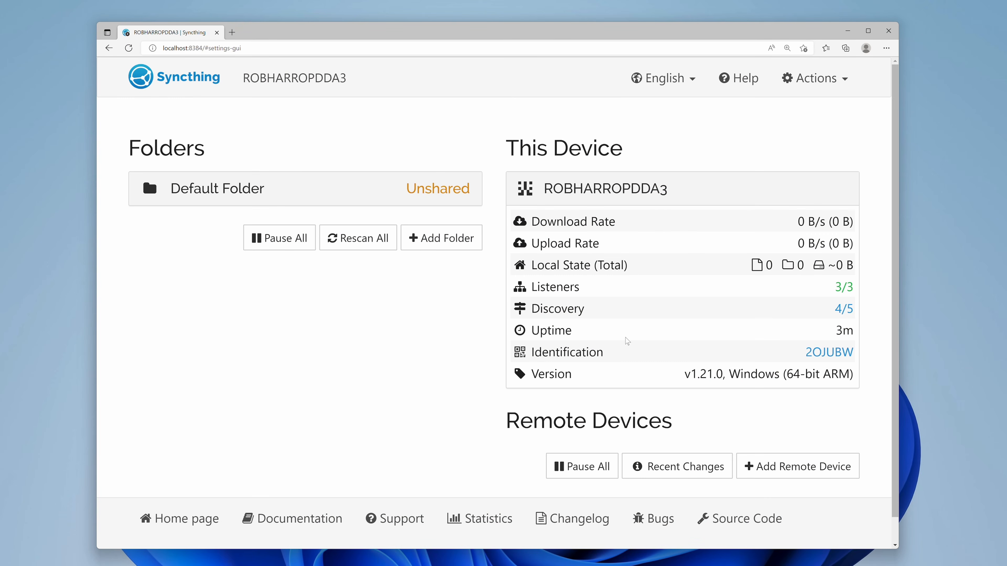
Start adding a remote device on Windows, and on Ubuntu close Firefox's privacy notice and load localhost:8384
click(787, 467)
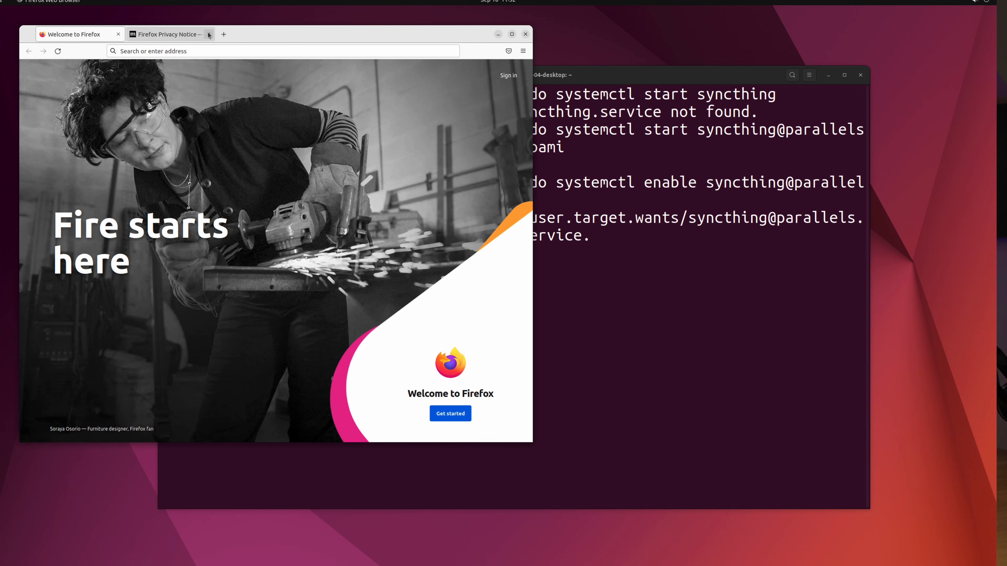
click(209, 35)
click(204, 51)
text(localhost:8384)
key(Return)
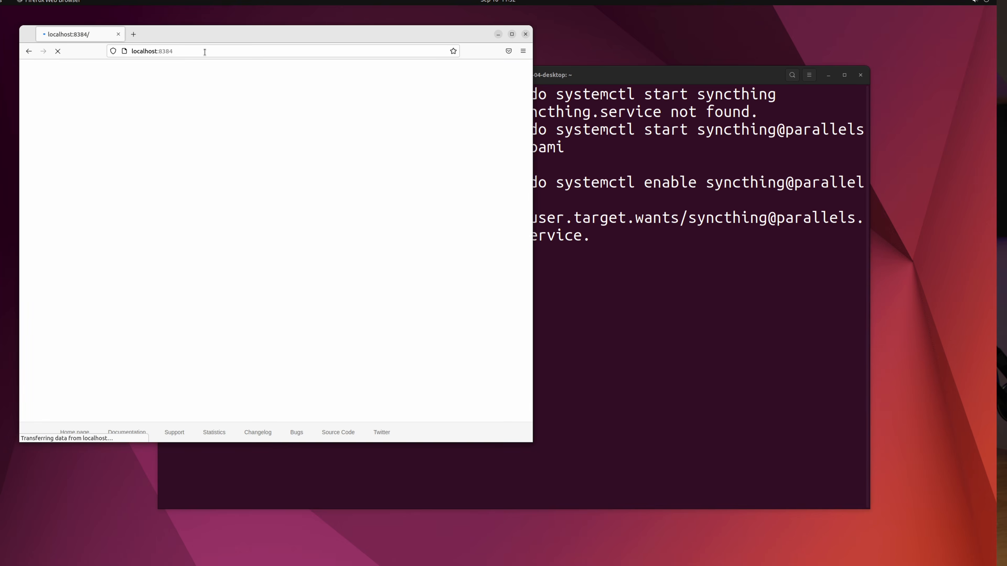
Decline anonymous usage reporting in the Ubuntu Syncthing interface
drag(249, 30, 375, 64)
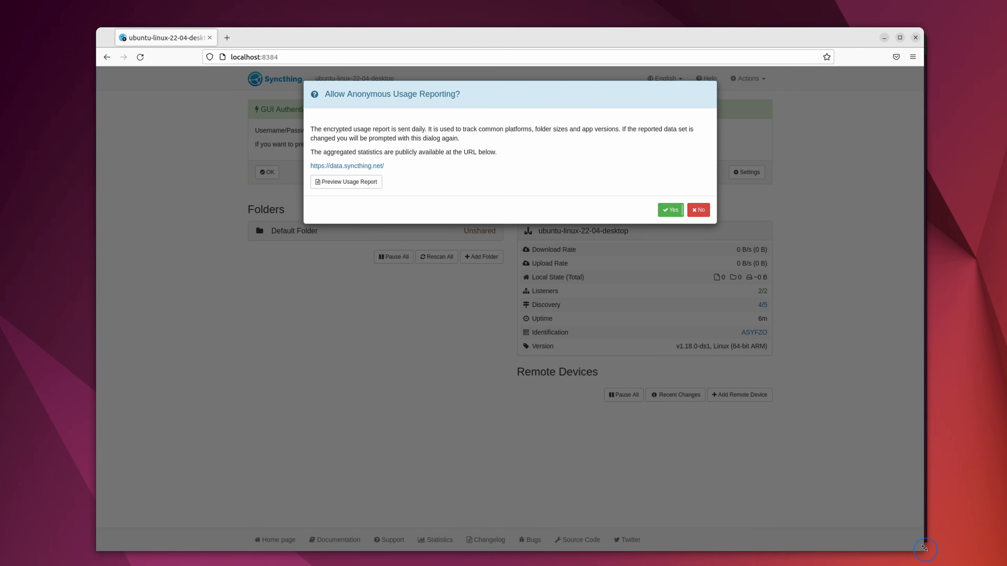
click(707, 210)
key(ctrl+plus)
key(ctrl+plus)
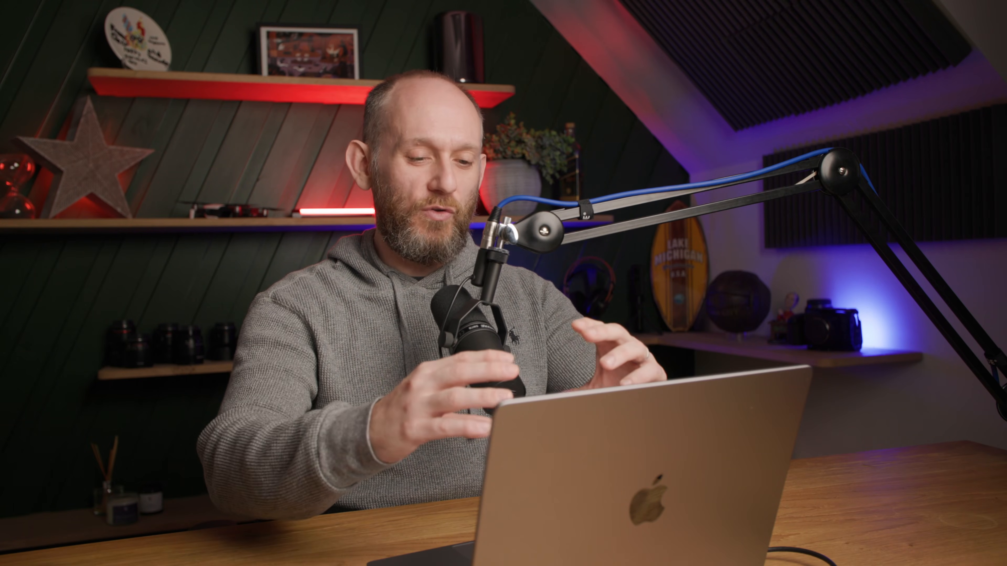
Back on Windows, add the nearby device ASYFZO as a remote device named Ubuntu
click(351, 270)
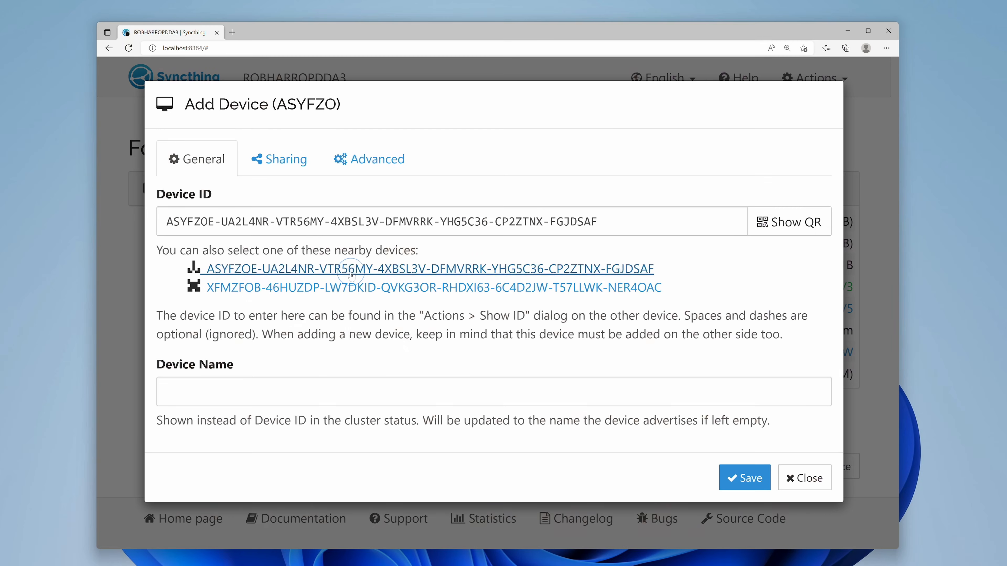
click(256, 392)
text(Ubun)
key(BackSpace)
text(unt)
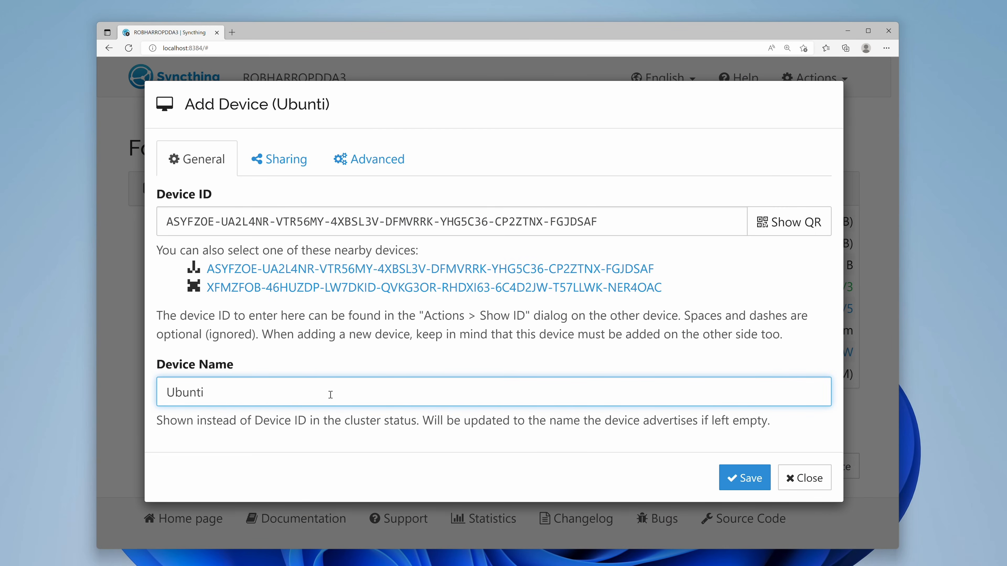
click(745, 480)
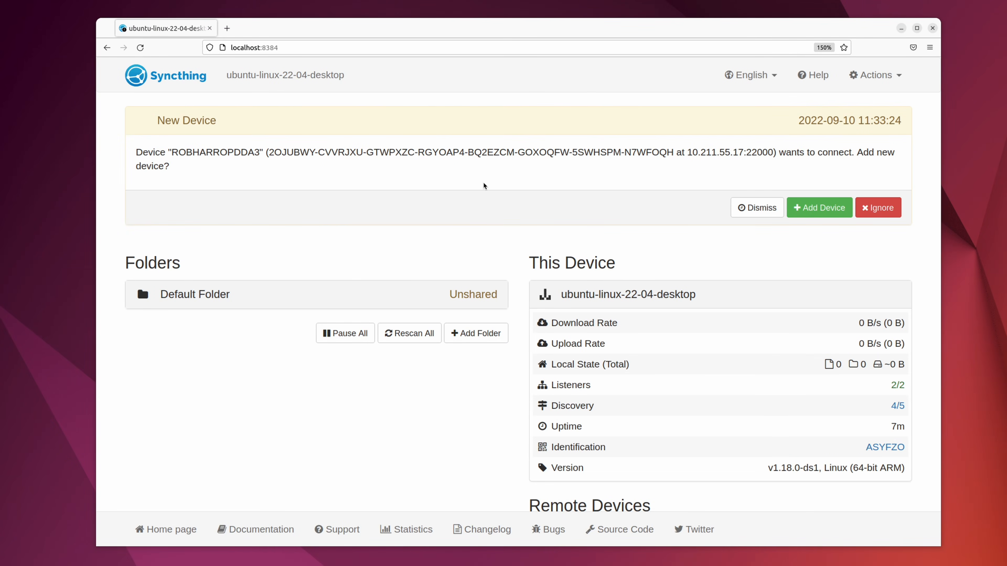
On Ubuntu, accept the connection request from the Windows machine and save the new device under the name Windows
click(807, 209)
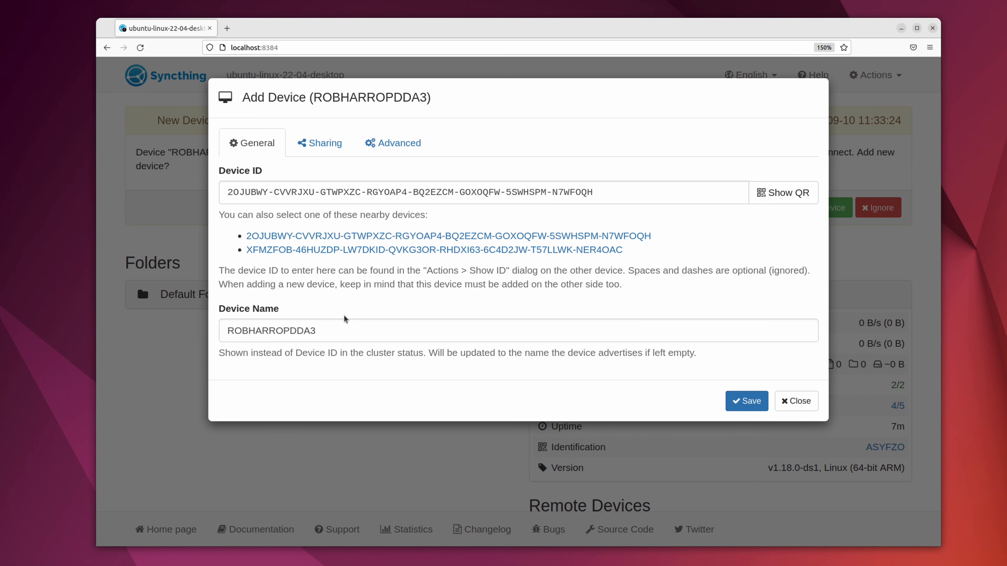
double_click(352, 329)
text(Iw)
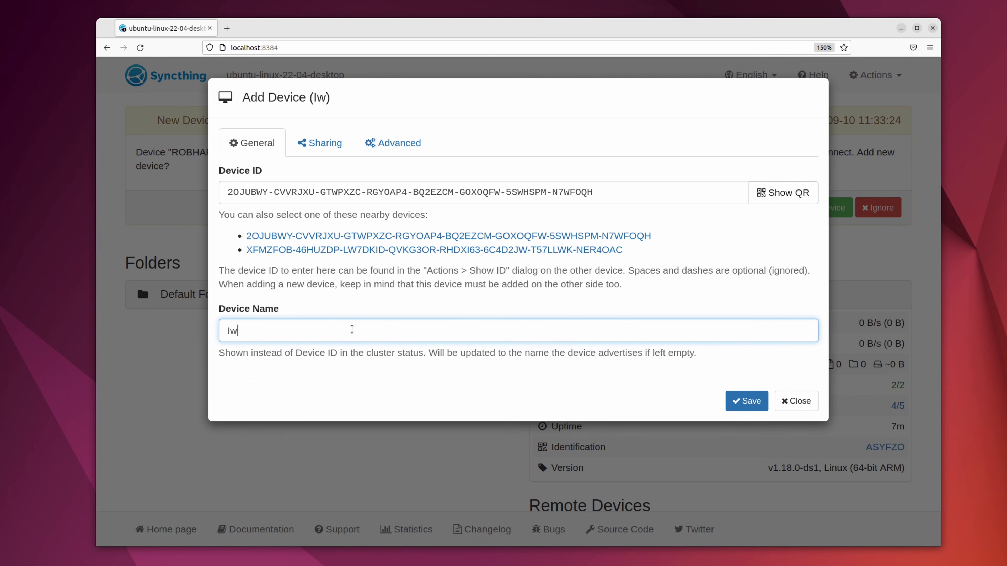
key(BackSpace)
text(Windows)
click(748, 401)
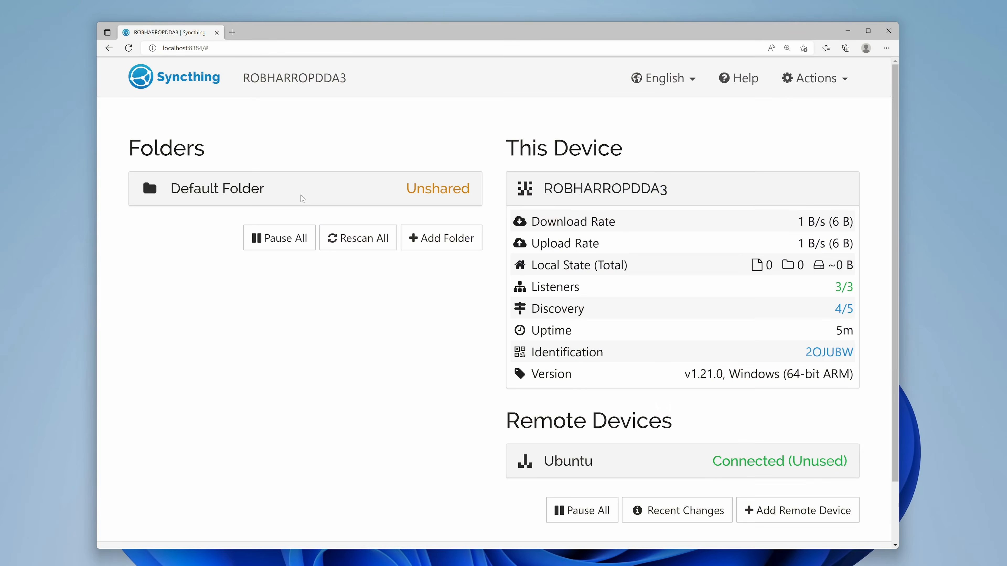
On Windows, remove the Default Folder from Syncthing
click(333, 198)
click(446, 388)
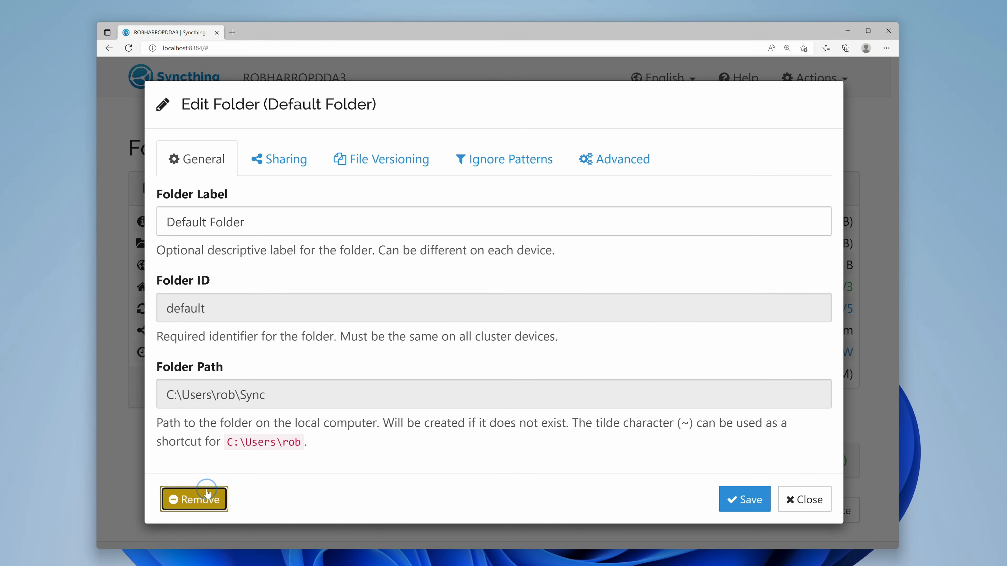
click(176, 498)
click(312, 259)
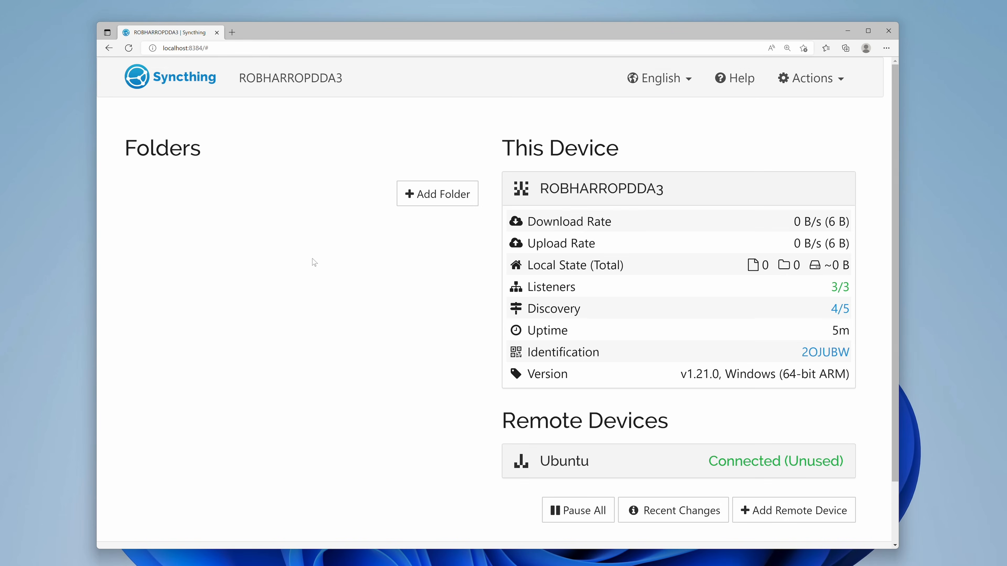
Create a new Syncthing folder entry pointing to the Windows user's Documents directory and label it Documents
click(429, 194)
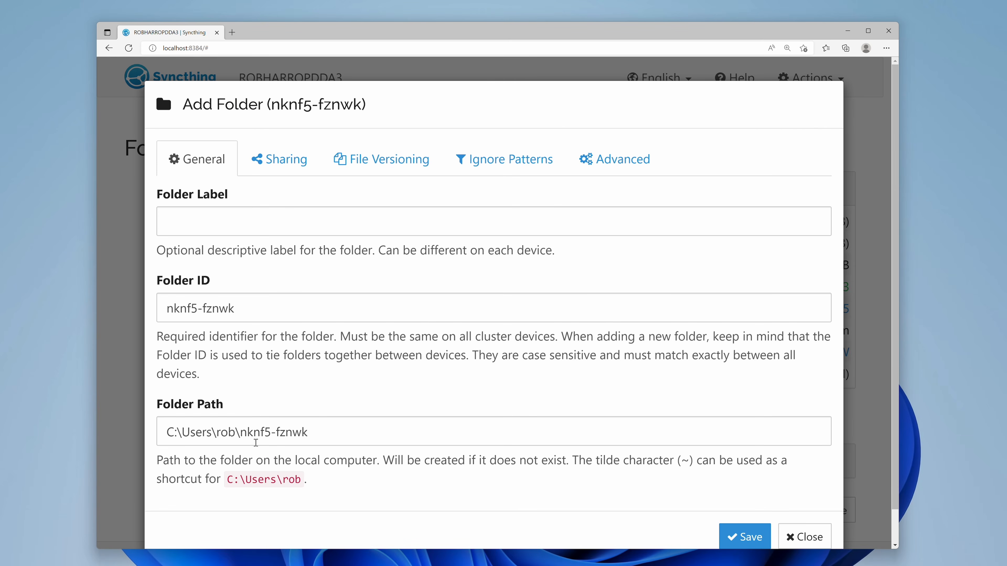
drag(241, 435, 345, 435)
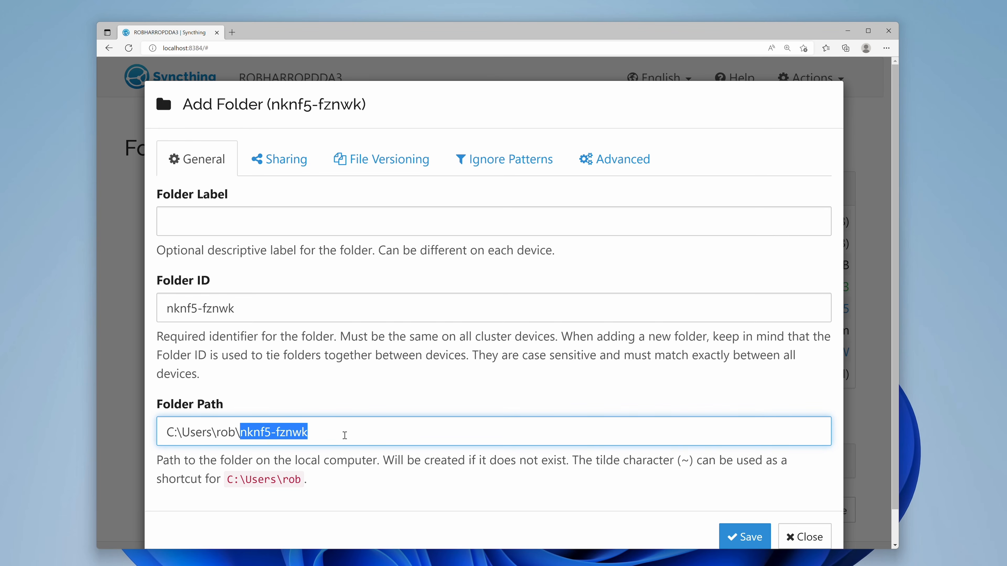
key(BackSpace)
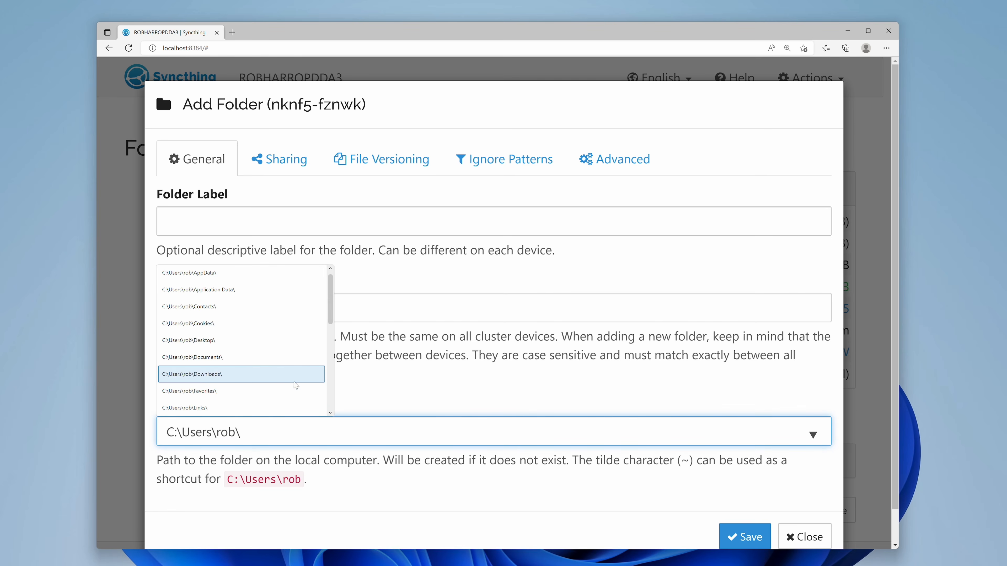
click(237, 358)
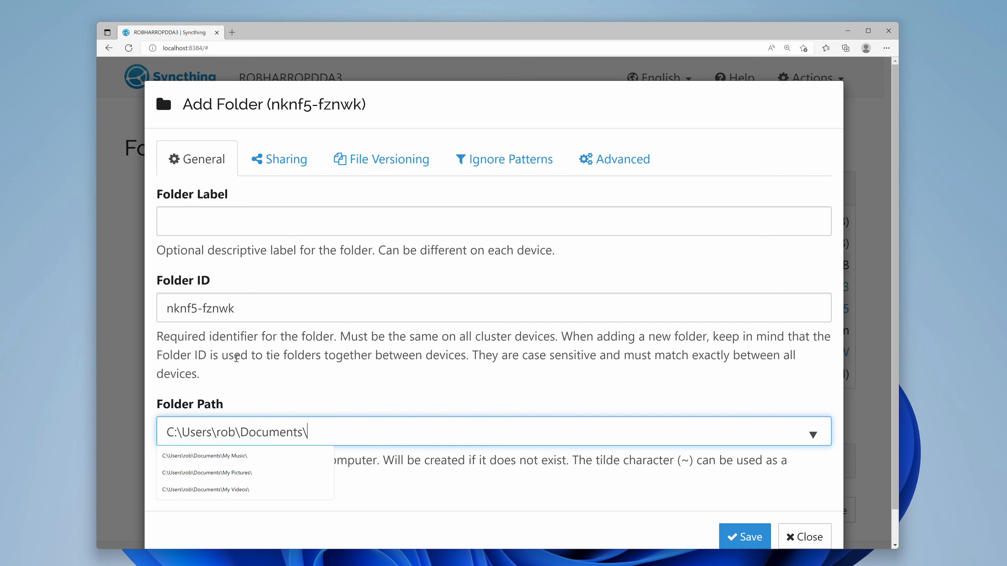
click(258, 227)
text(Documents)
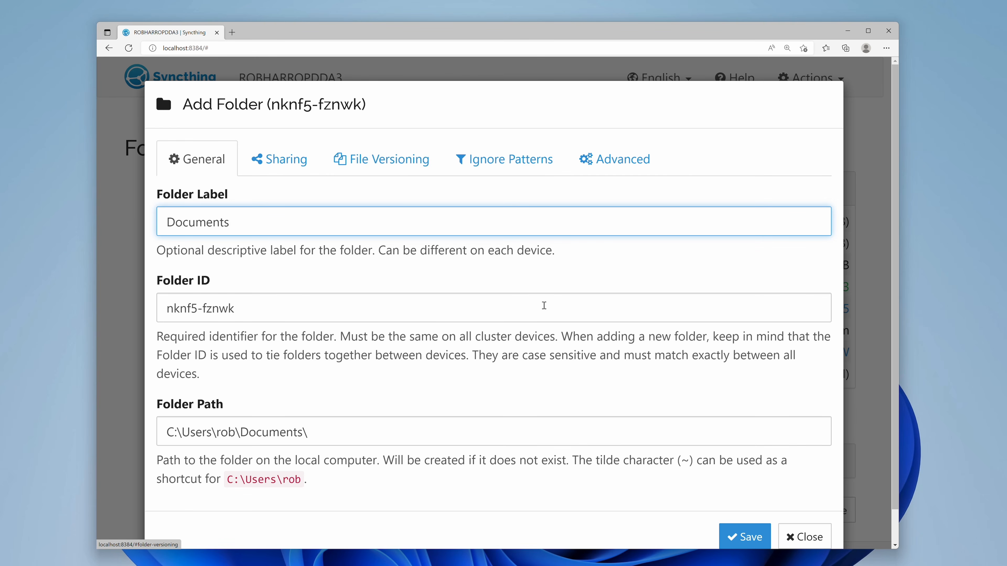
Share the new Documents folder with the Ubuntu device and save it
scroll(602, 383, down, 1)
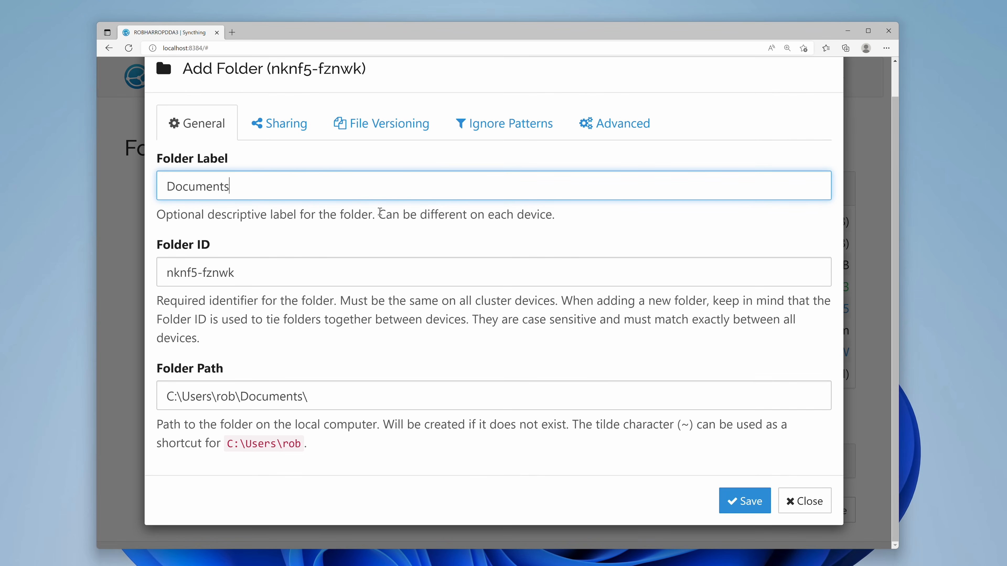
click(295, 134)
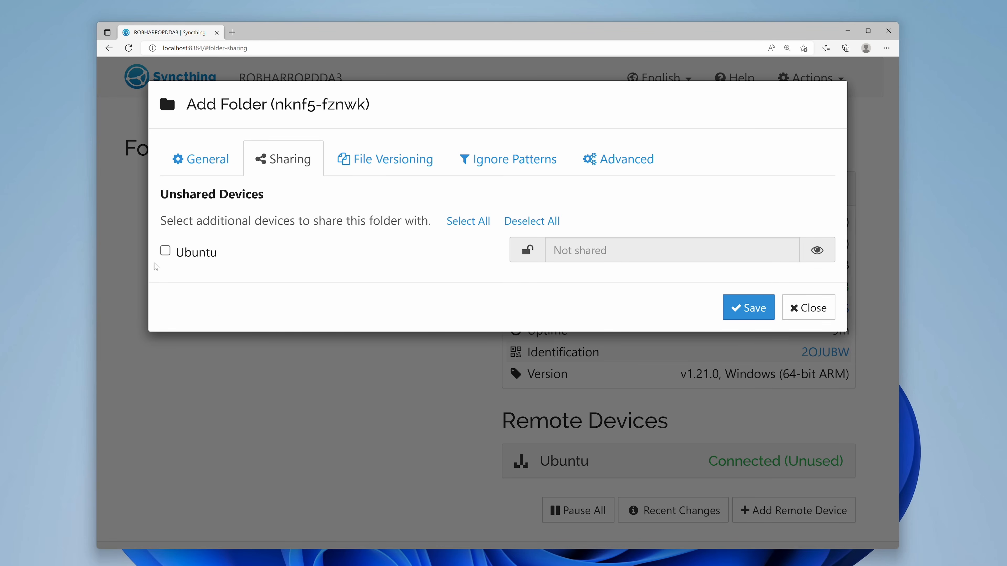
click(165, 251)
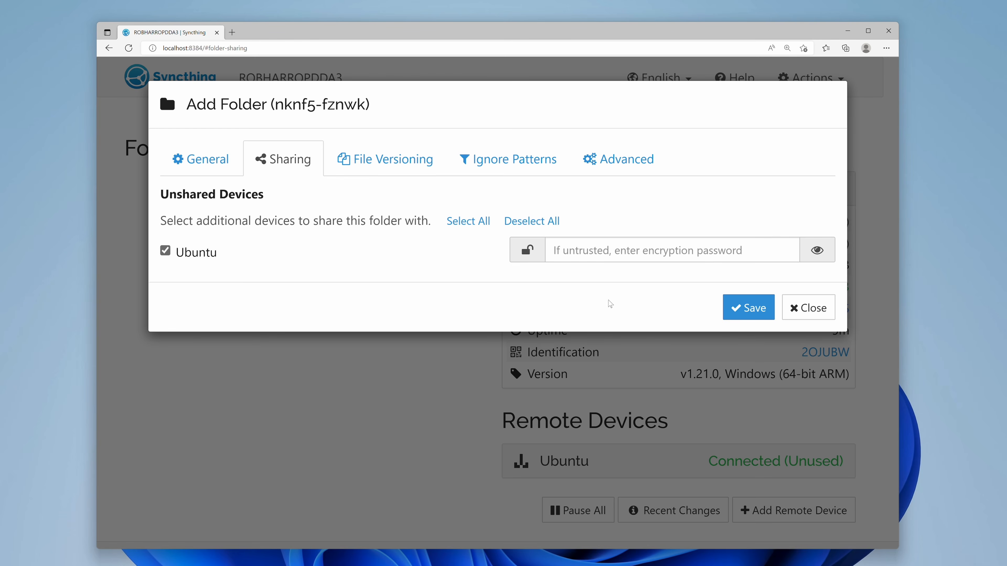
click(741, 309)
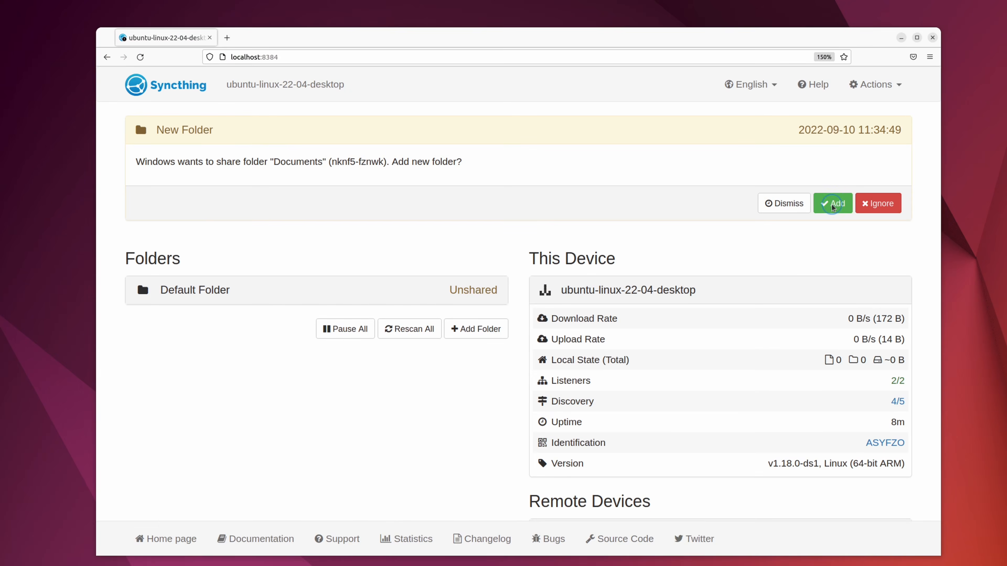
On Ubuntu, accept the Documents folder shared by Windows and save it with the path /home/parallels/Documents
click(832, 204)
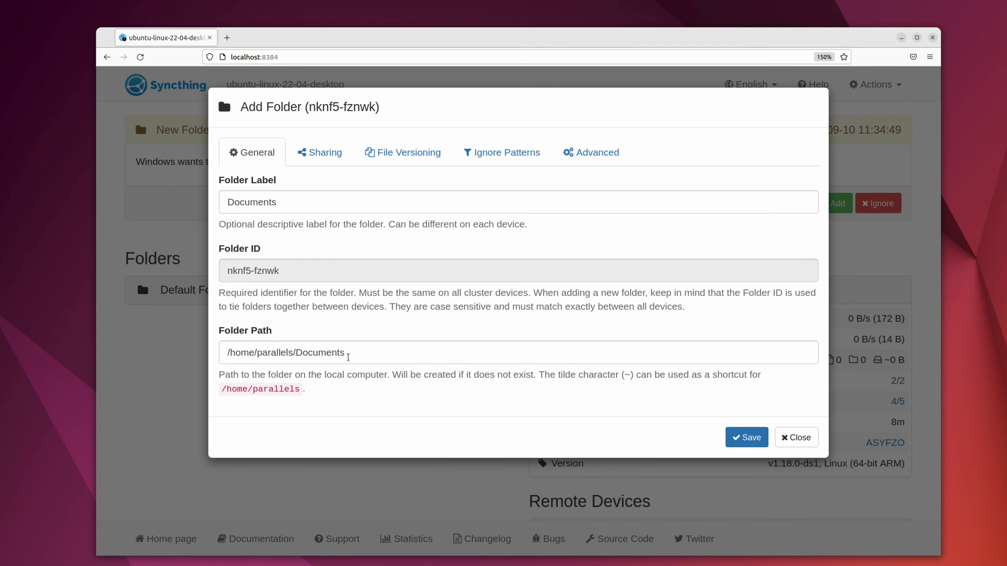
click(297, 352)
text(sync/)
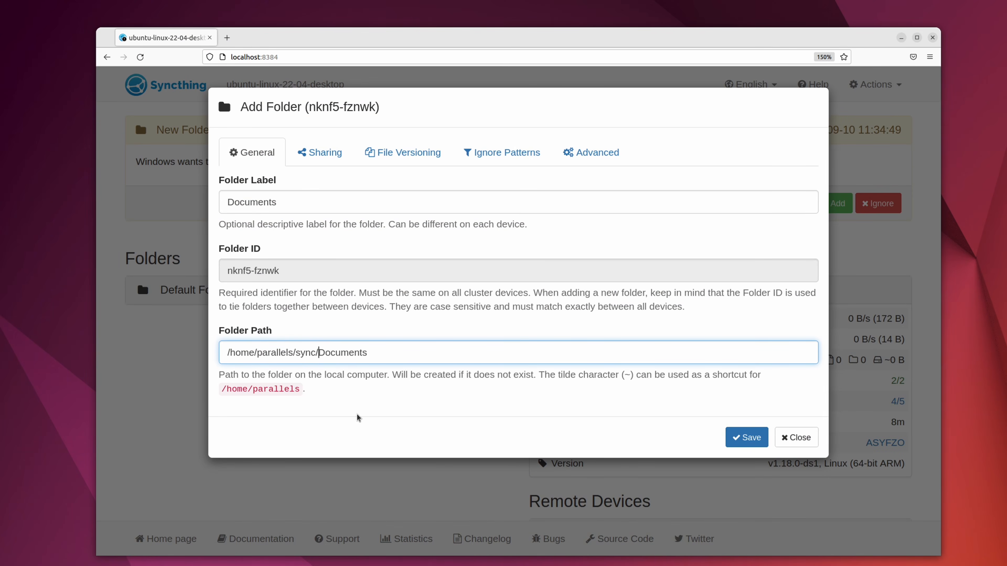
key(BackSpace)
key(BackSpace)
key(BackSpace)
key(BackSpace)
key(BackSpace)
text(/)
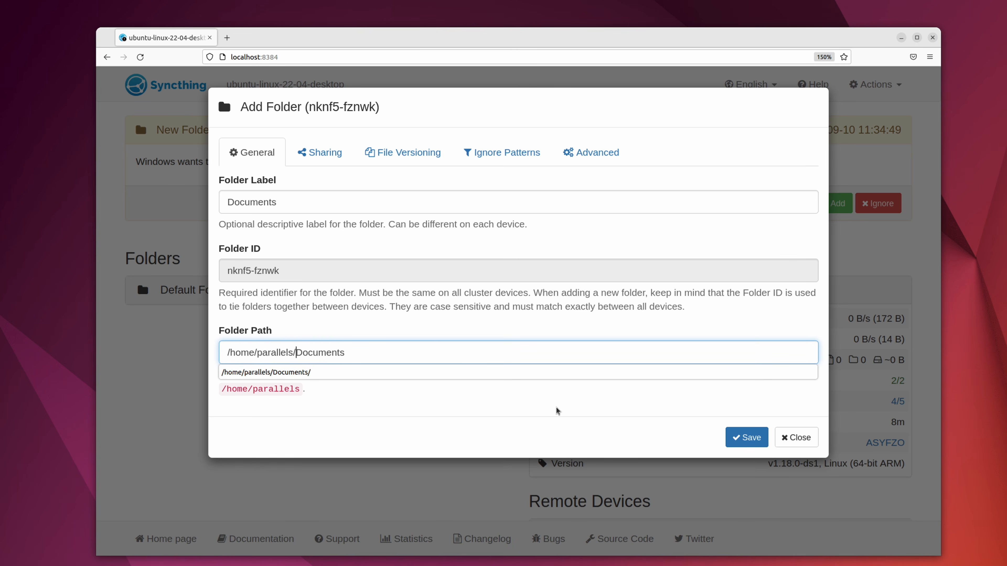
click(740, 439)
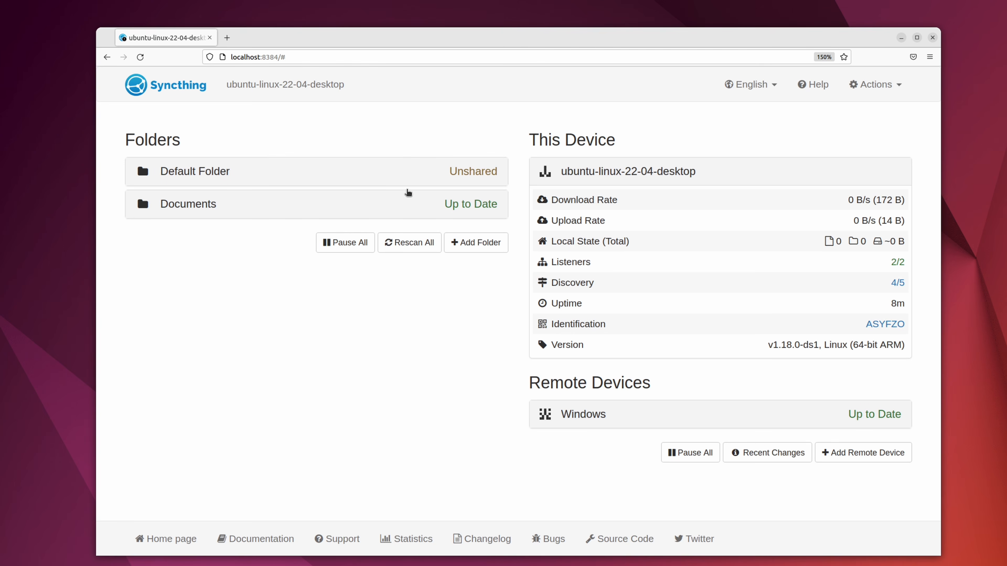
Remove the Default Folder from Syncthing on Ubuntu and expand the Documents folder entry
click(478, 355)
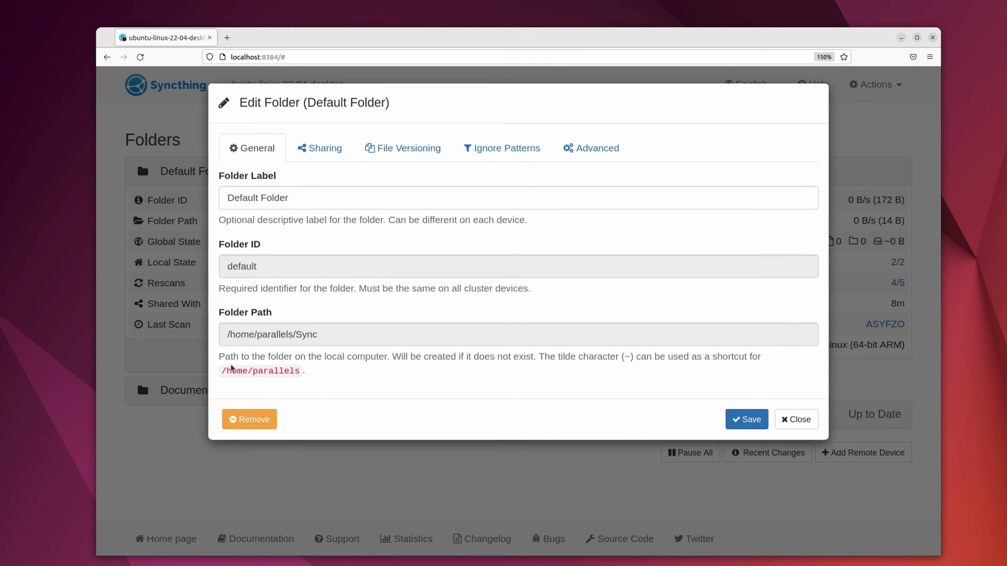
click(250, 414)
click(341, 216)
click(311, 171)
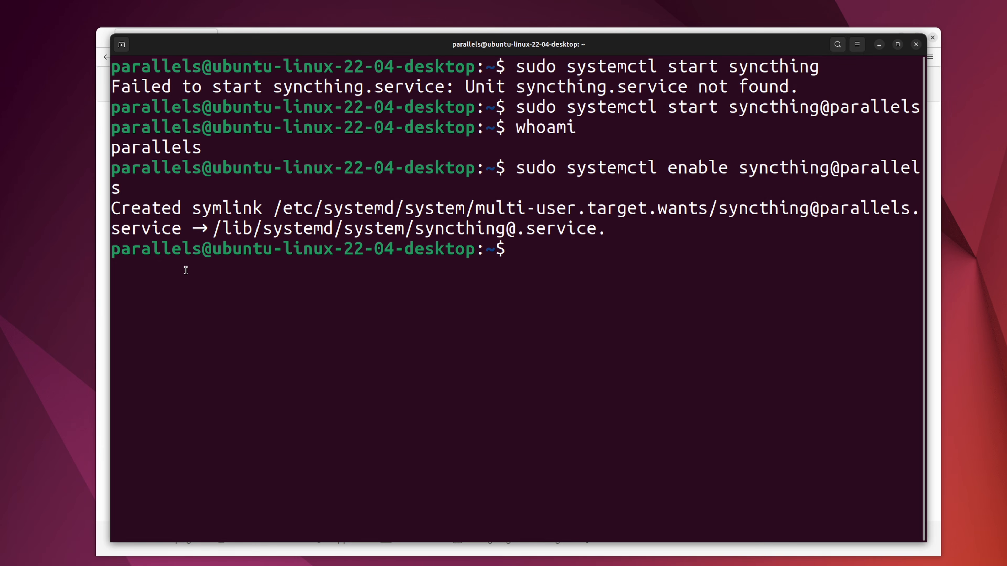
In the Ubuntu terminal, go to the Documents directory and create test.txt containing the text hello
text(cd Do)
key(Tab)
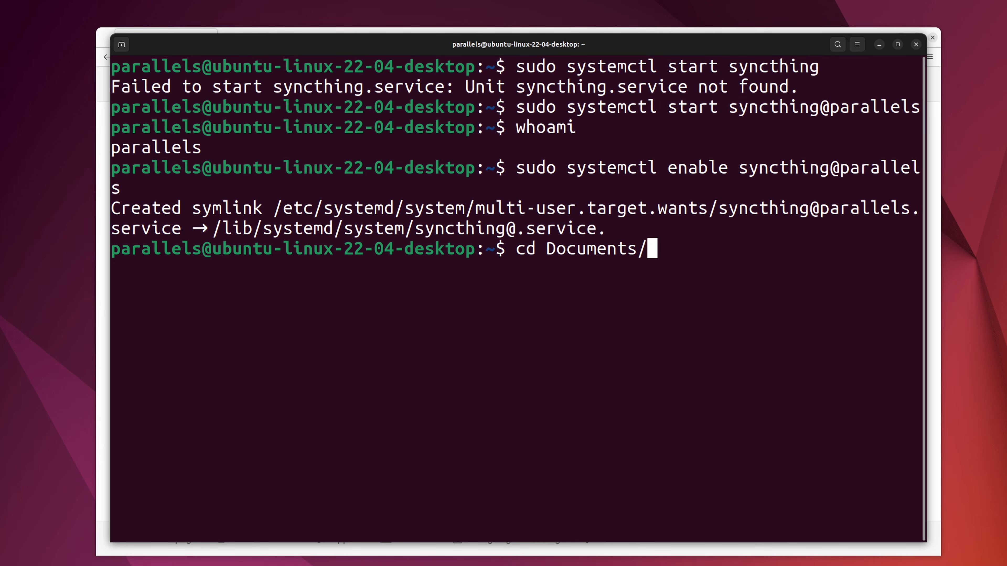
key(Return)
text(echo ')
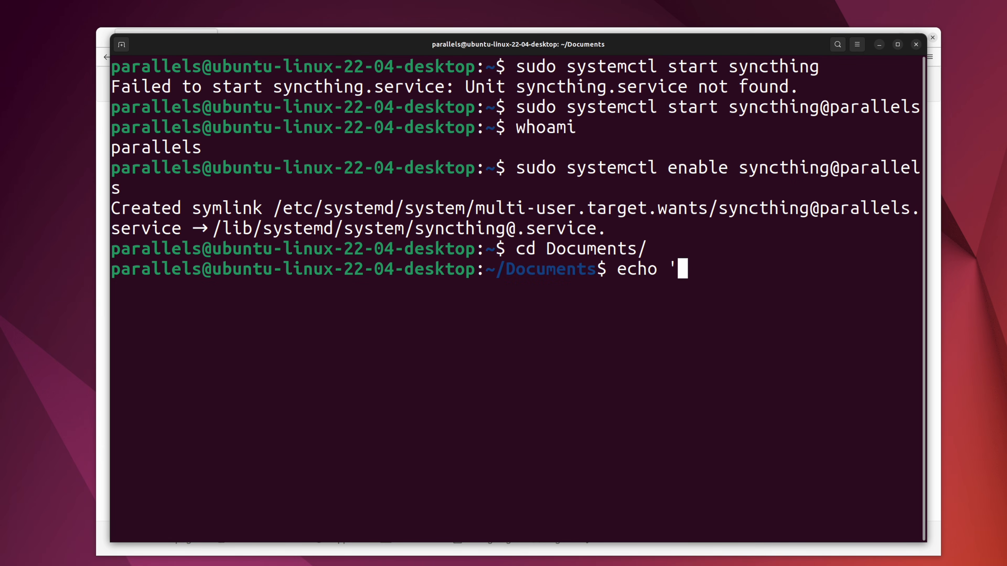
text(hello' >test.)
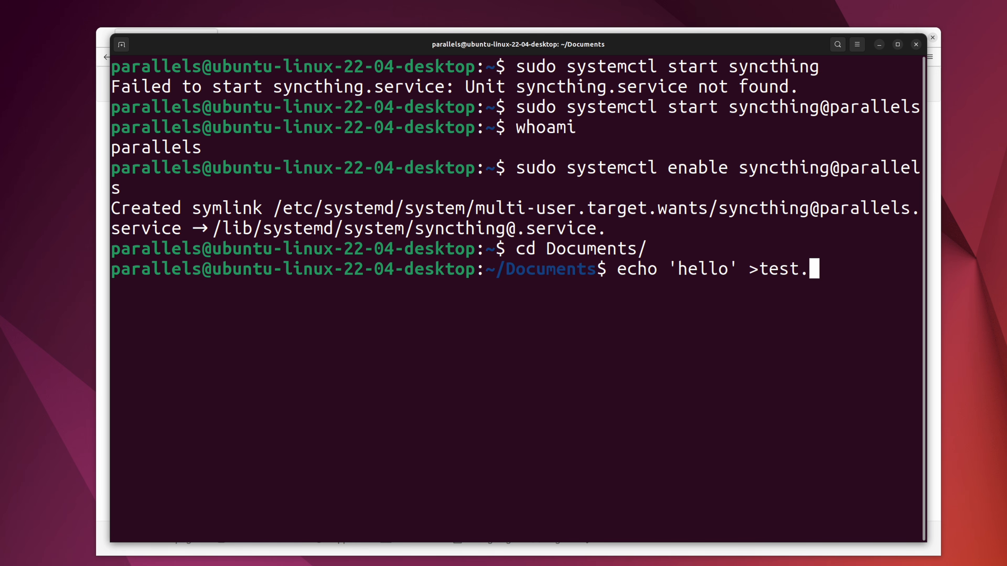
text(txt)
key(Return)
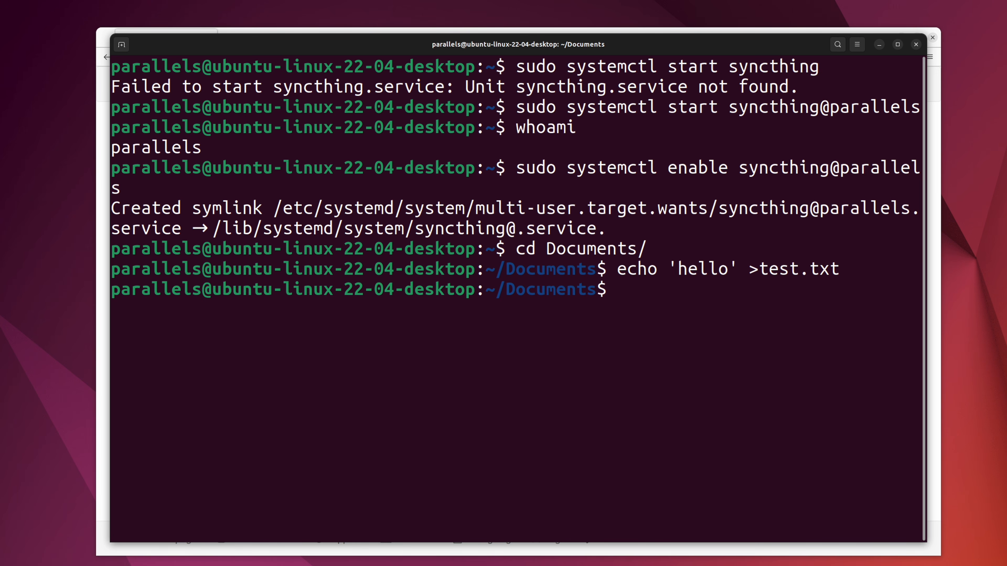
Print the contents of test.txt in the terminal
text(cat tex)
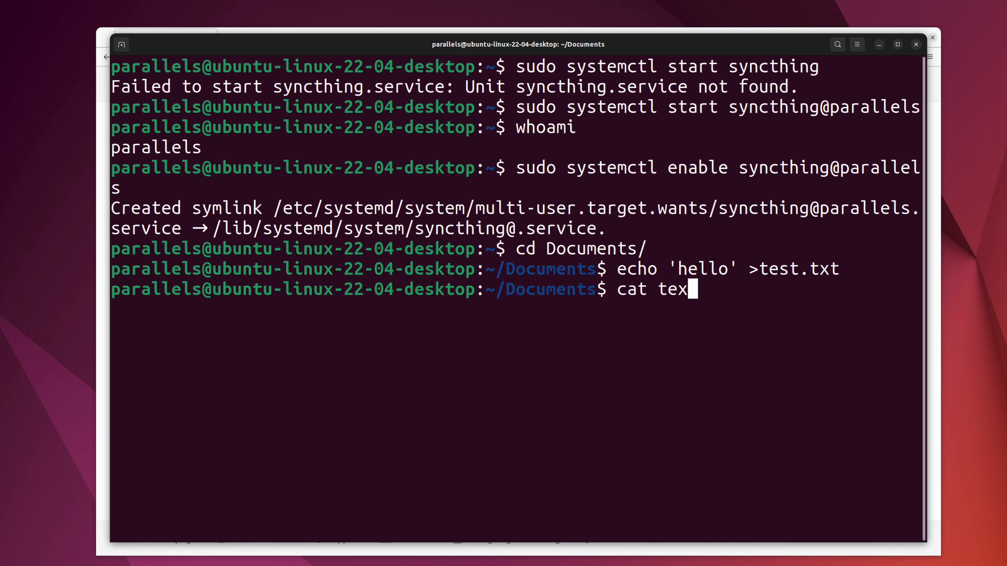
key(BackSpace)
text(st.txt)
key(Return)
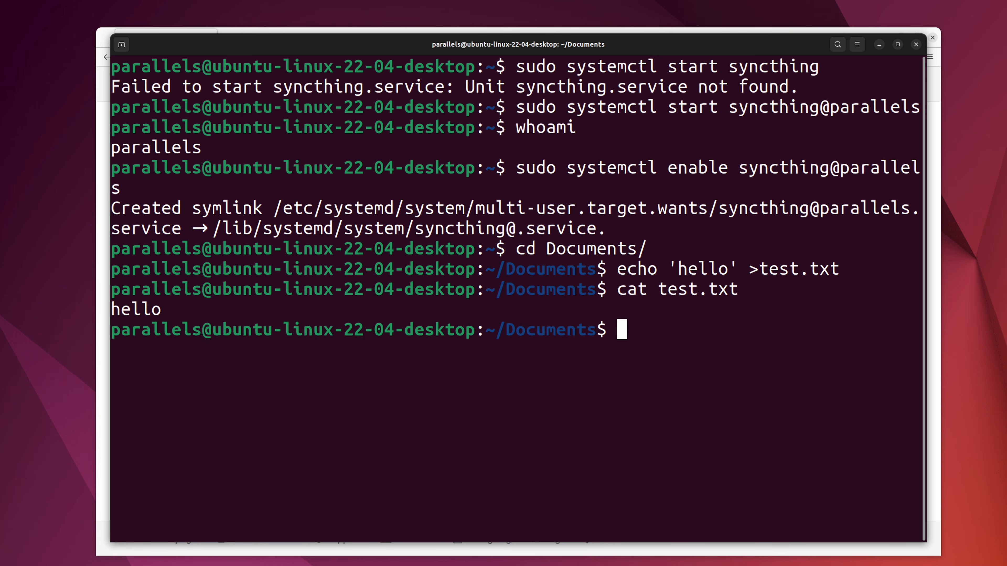
In Syncthing on Ubuntu, check the Documents folder's global and local state and the Windows device
click(200, 549)
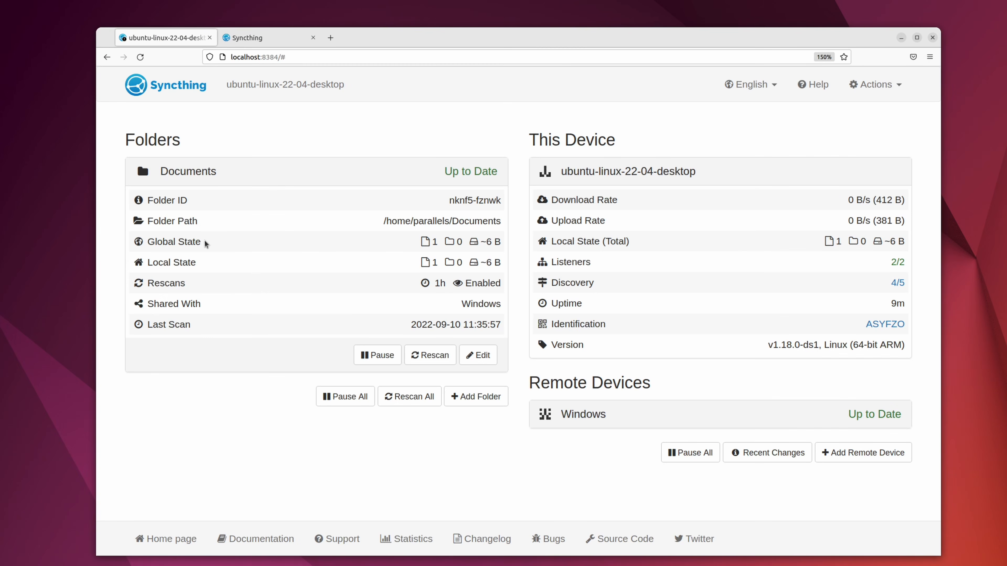
mouse_move(428, 265)
click(736, 423)
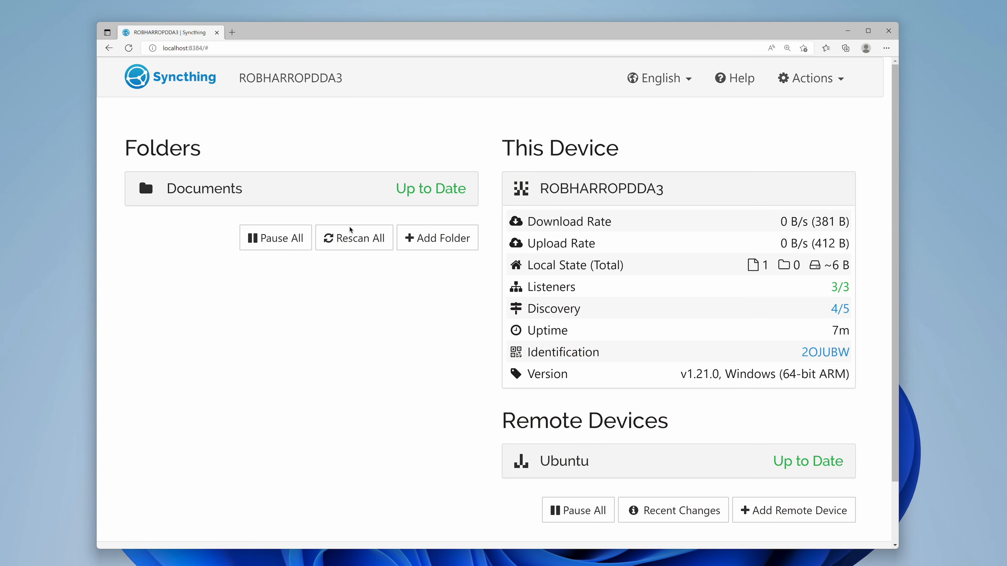
In Syncthing on Windows, expand the Documents folder and check its file state and latest change
click(328, 199)
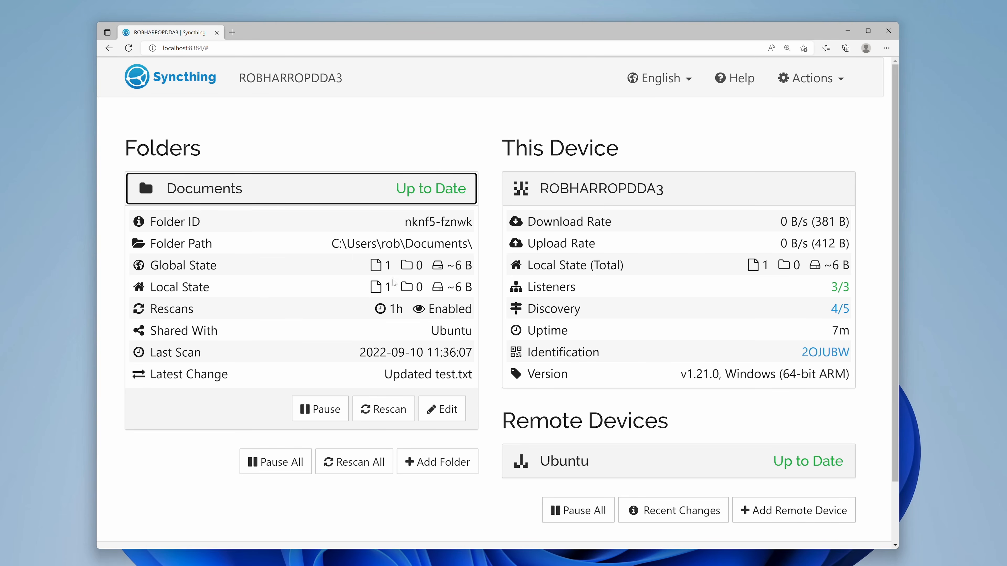
mouse_move(378, 291)
drag(254, 375, 162, 375)
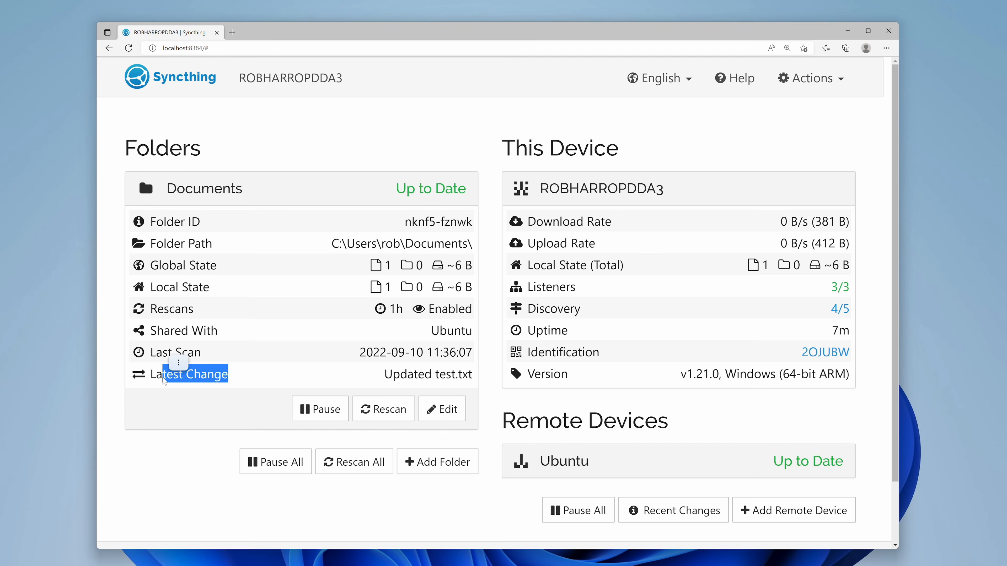
mouse_move(398, 379)
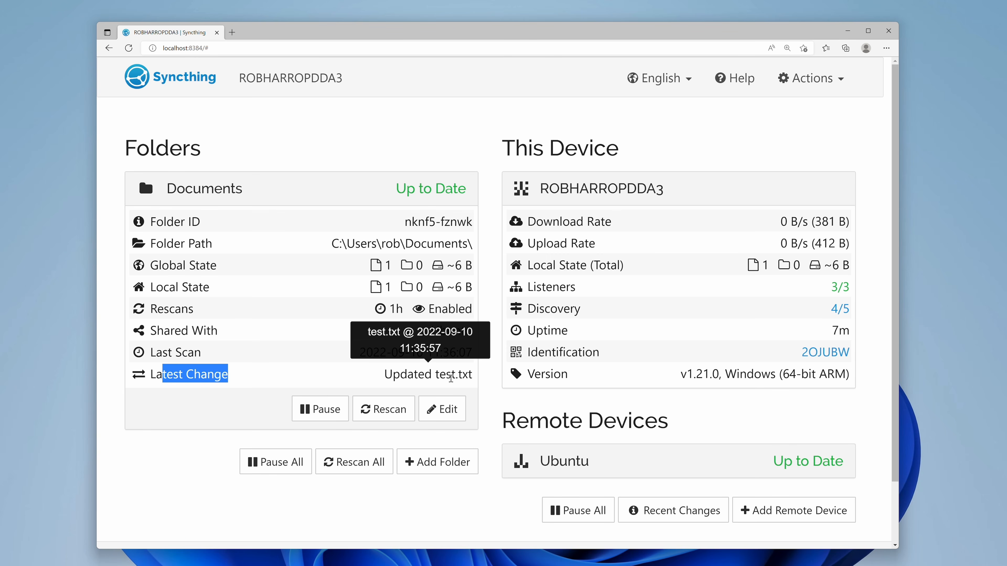
Open the synced test file from the Windows Documents folder in Notepad
key(super+e)
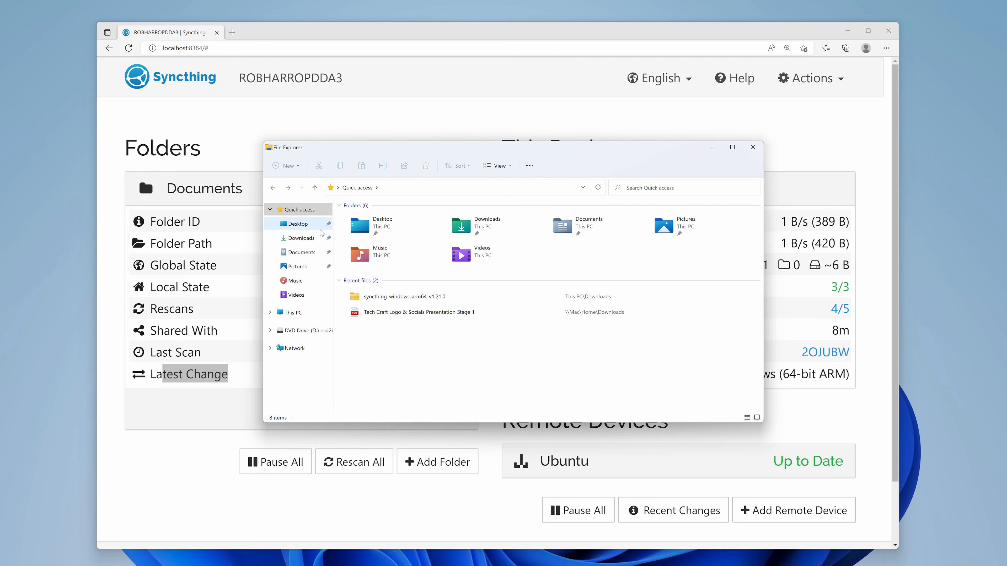
click(312, 253)
double_click(354, 219)
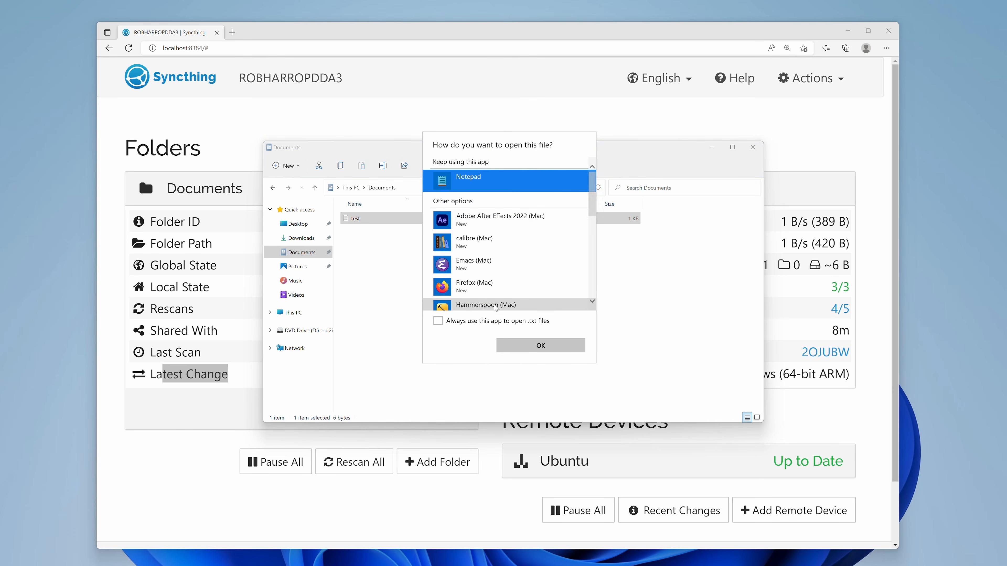
click(533, 346)
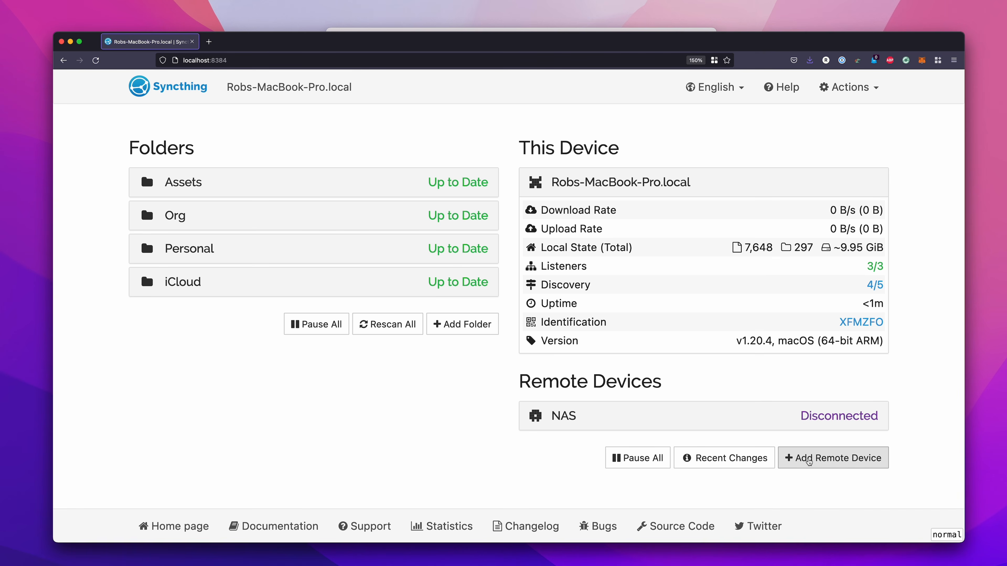
In Syncthing on macOS, start adding the nearby Ubuntu machine as a remote device named Ubuntu
click(854, 459)
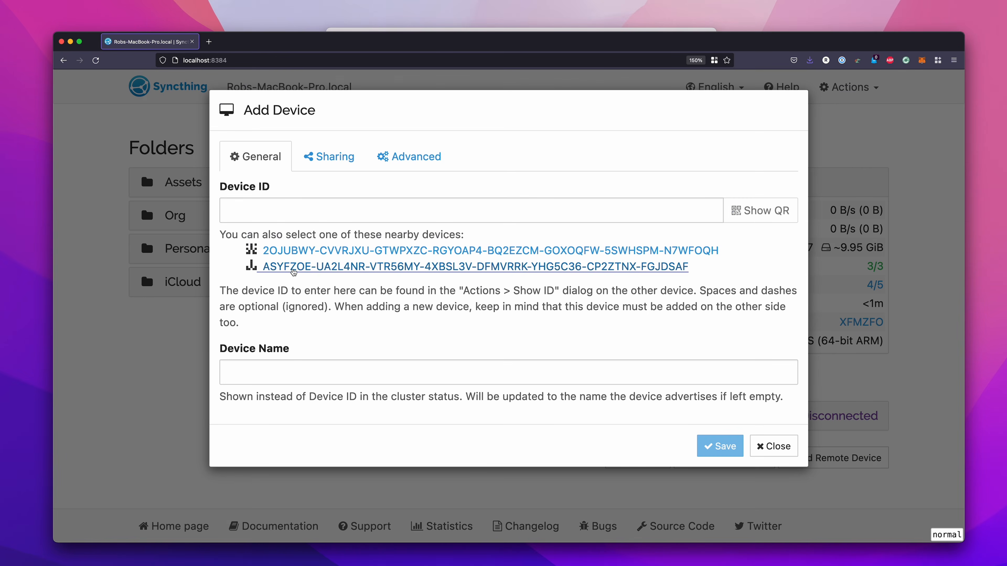
click(287, 268)
click(279, 367)
text(Ubuntu)
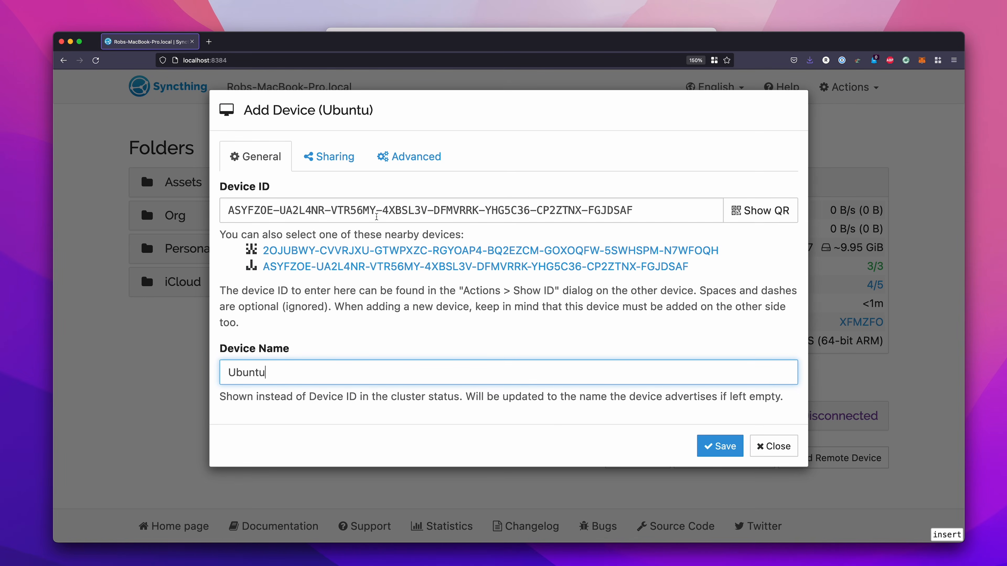
Enable Introducer and Auto Accept for the Ubuntu device and save it
click(330, 157)
click(223, 186)
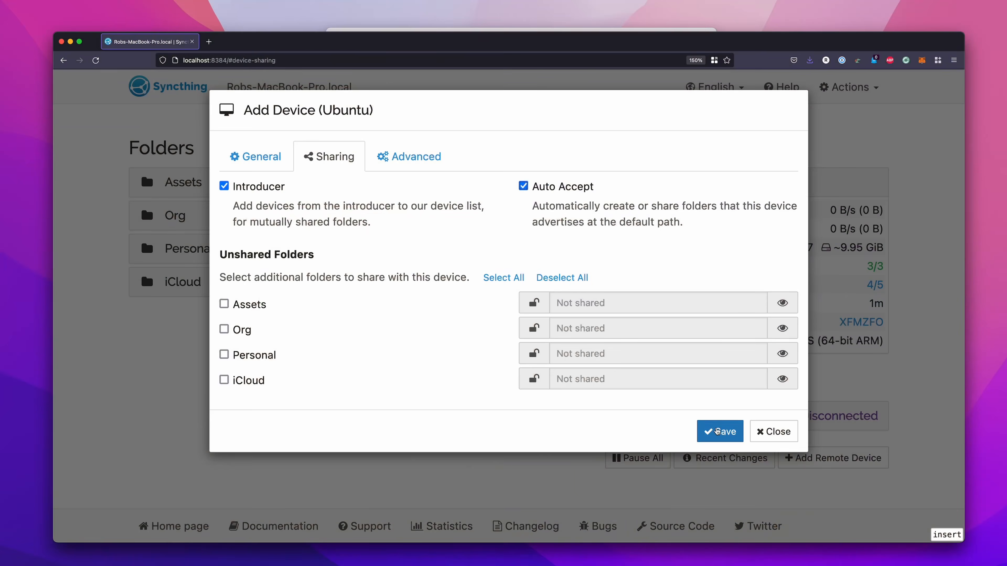
click(718, 432)
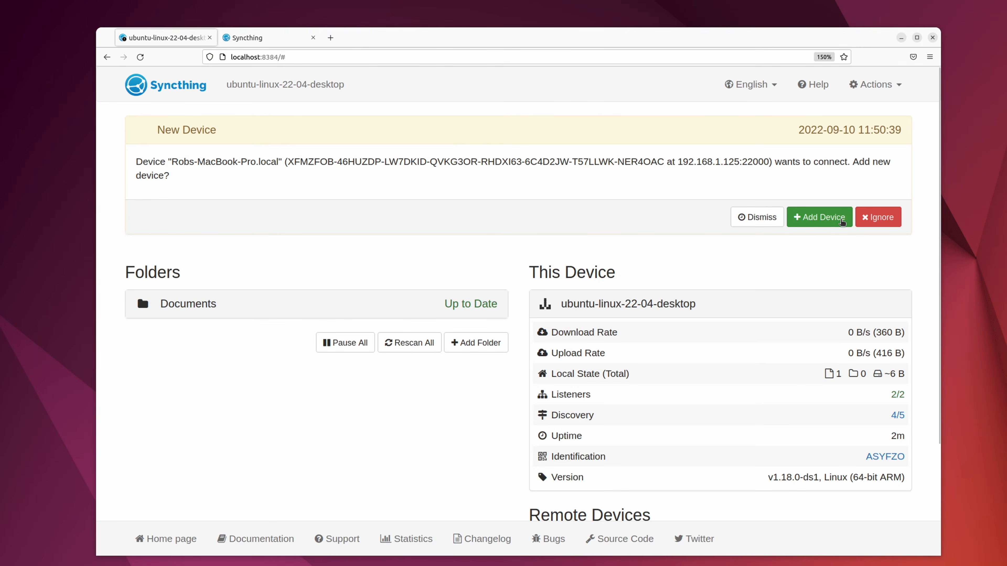
On Ubuntu, add the MacBook as a remote device from its connection request and open its sharing settings
click(815, 225)
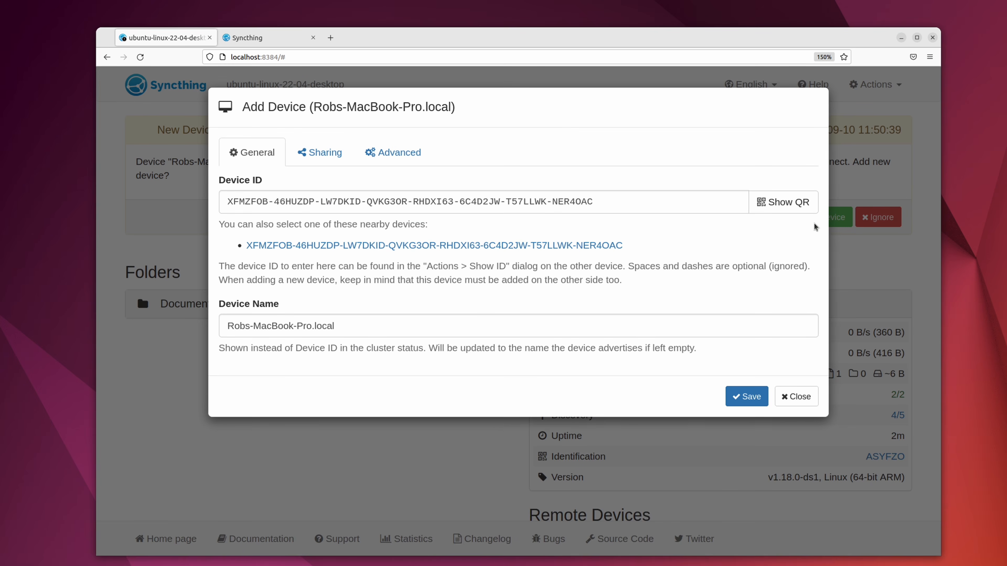
click(739, 396)
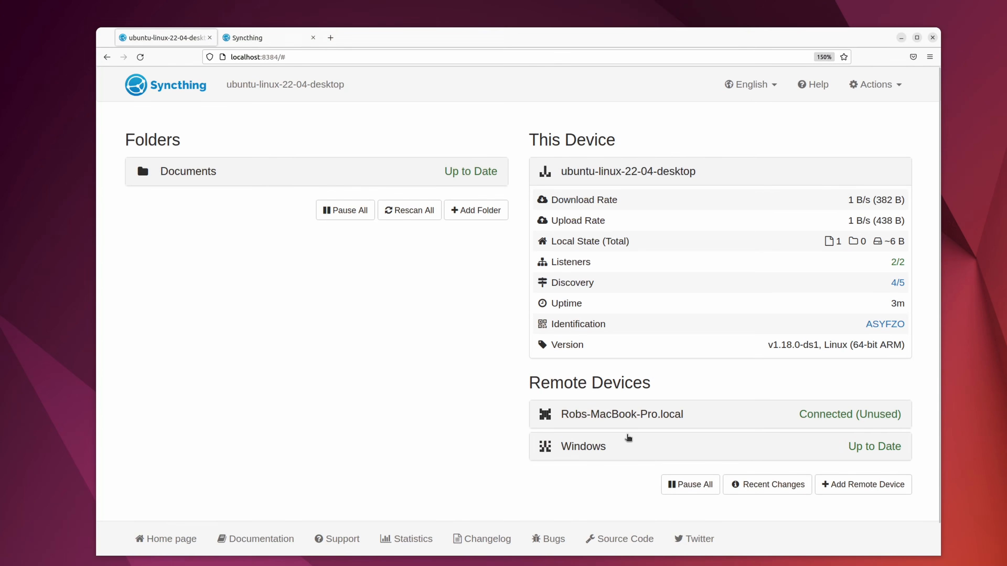
click(664, 453)
click(656, 425)
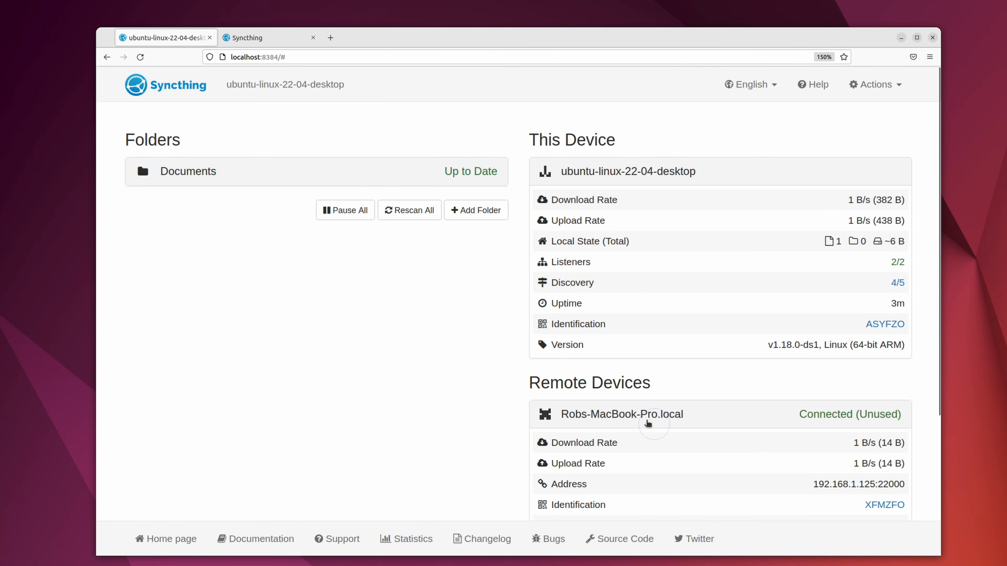
scroll(669, 414, down, 3)
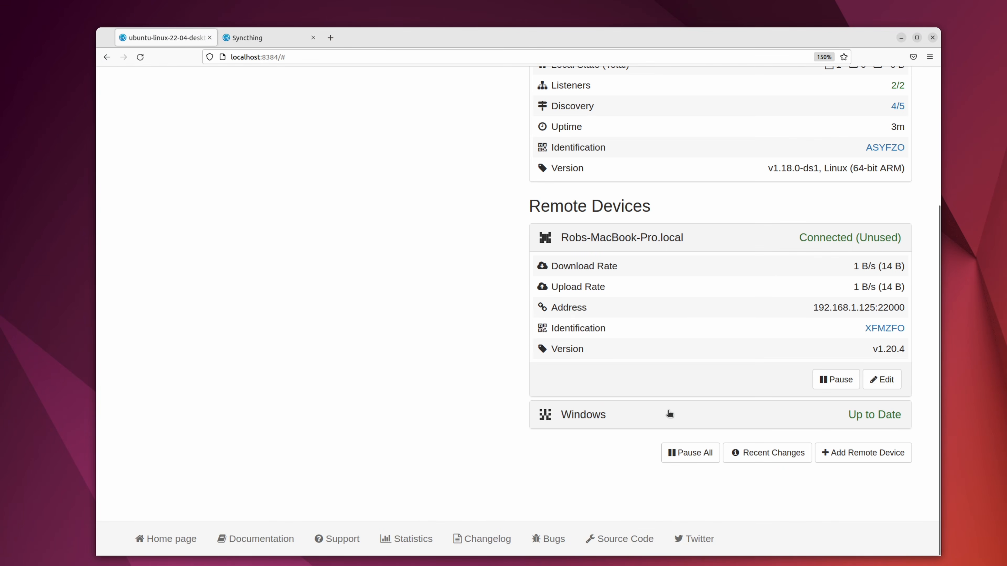
click(883, 381)
click(319, 153)
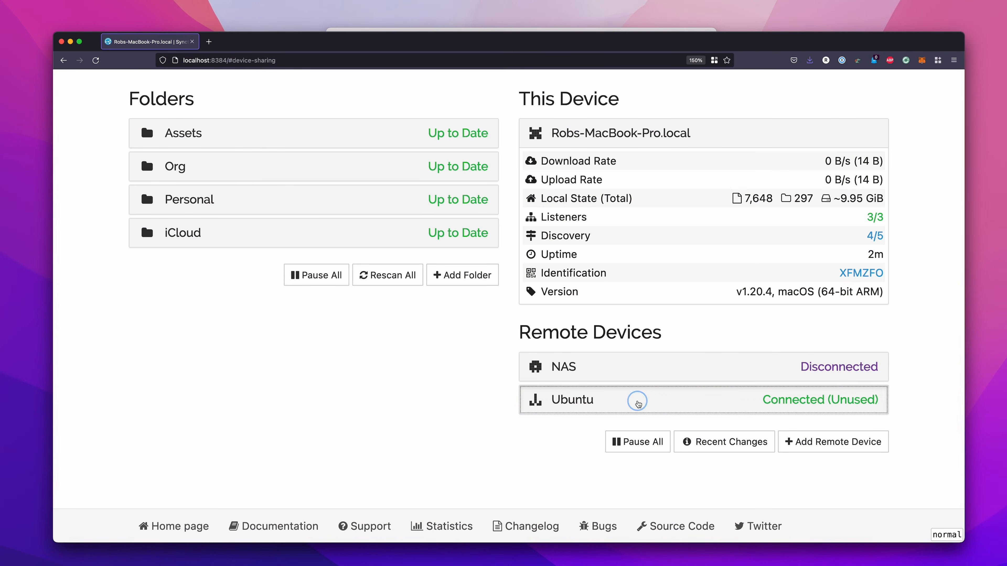
On macOS, expand the Ubuntu remote device and open its settings to review them
click(638, 403)
scroll(797, 458, down, 3)
click(846, 458)
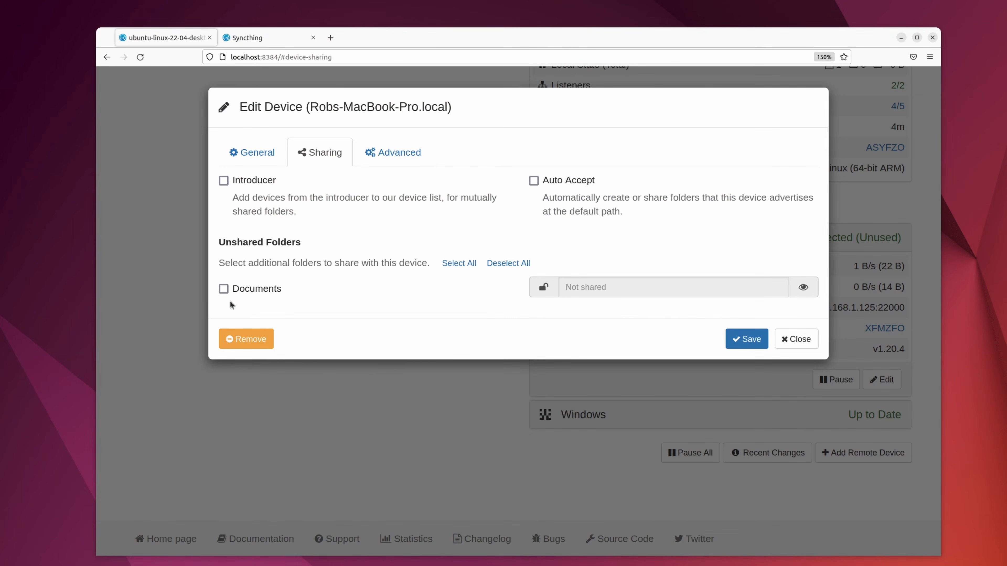
On Ubuntu, share the Documents folder with the MacBook device and save the change
click(223, 289)
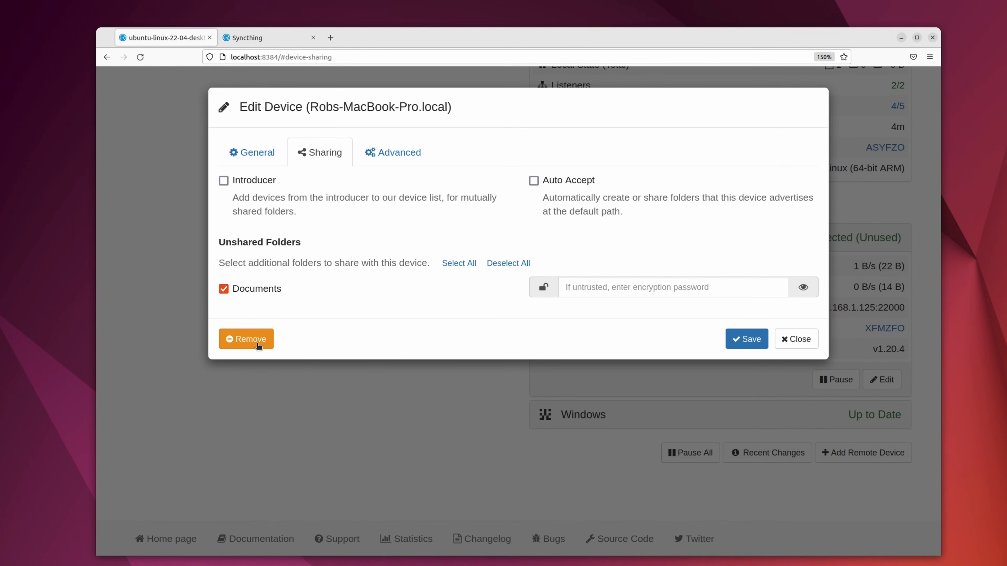
click(744, 344)
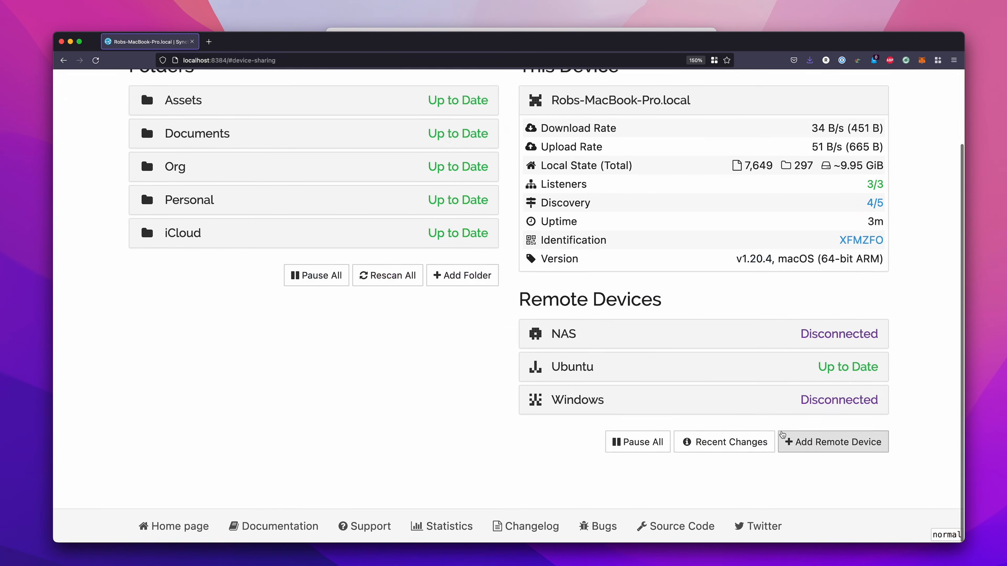
Review the folders and remote devices on macOS, and find the MacBook's connection request on Windows
scroll(781, 434, up, 3)
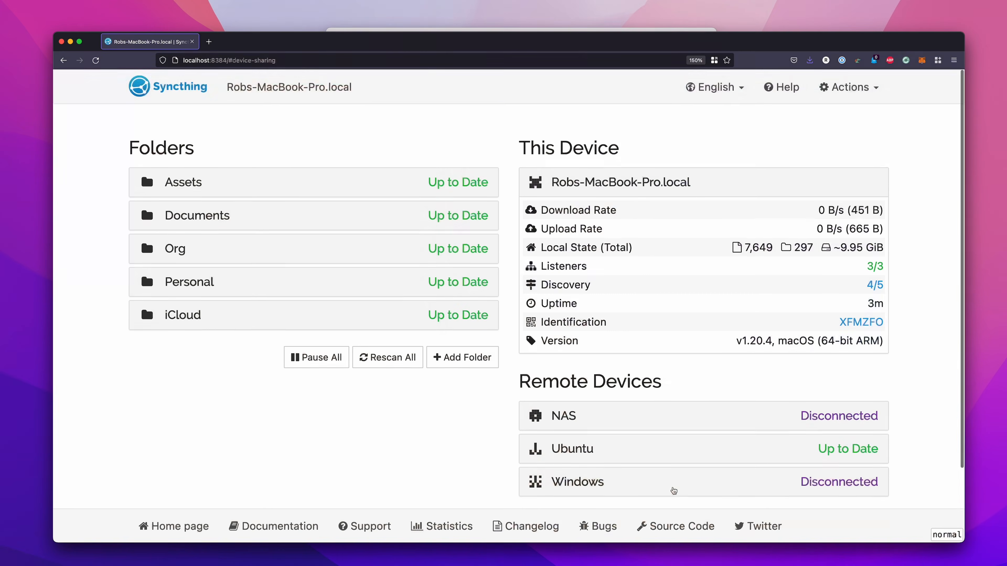
scroll(655, 449, down, 2)
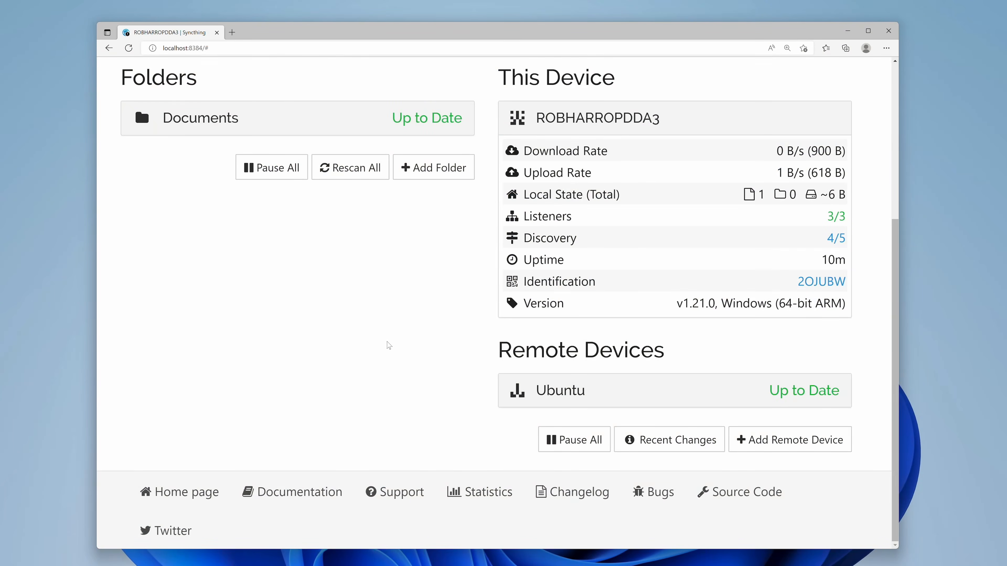
scroll(387, 342, up, 6)
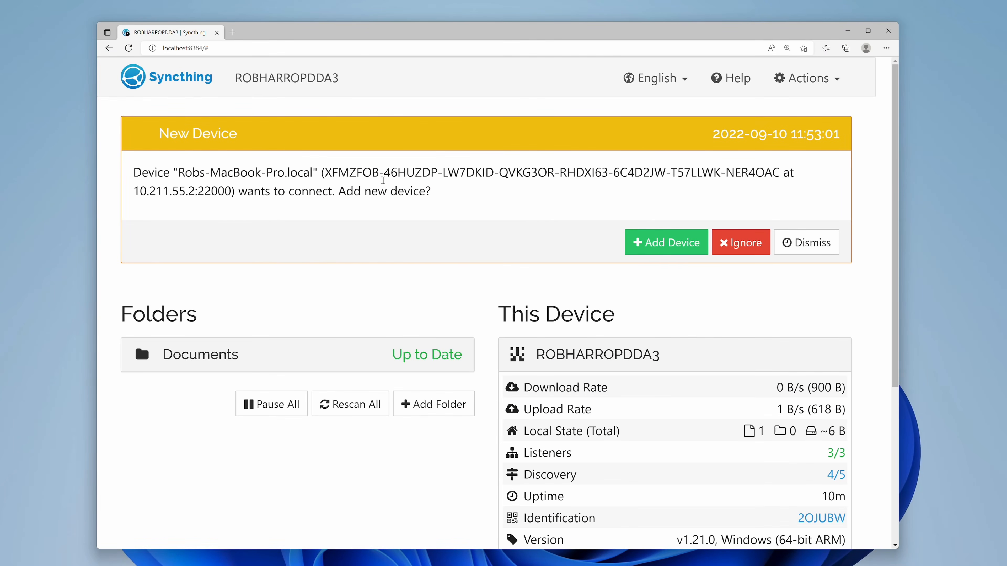
On Windows, add the MacBook as a remote device from its connection request and accept its offer to share the Documents folder
click(658, 243)
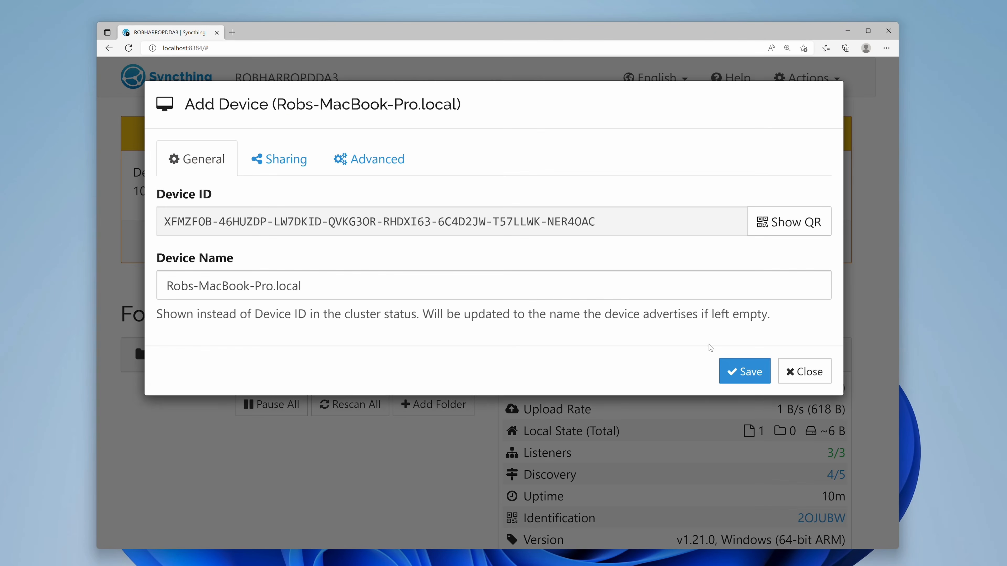
click(743, 370)
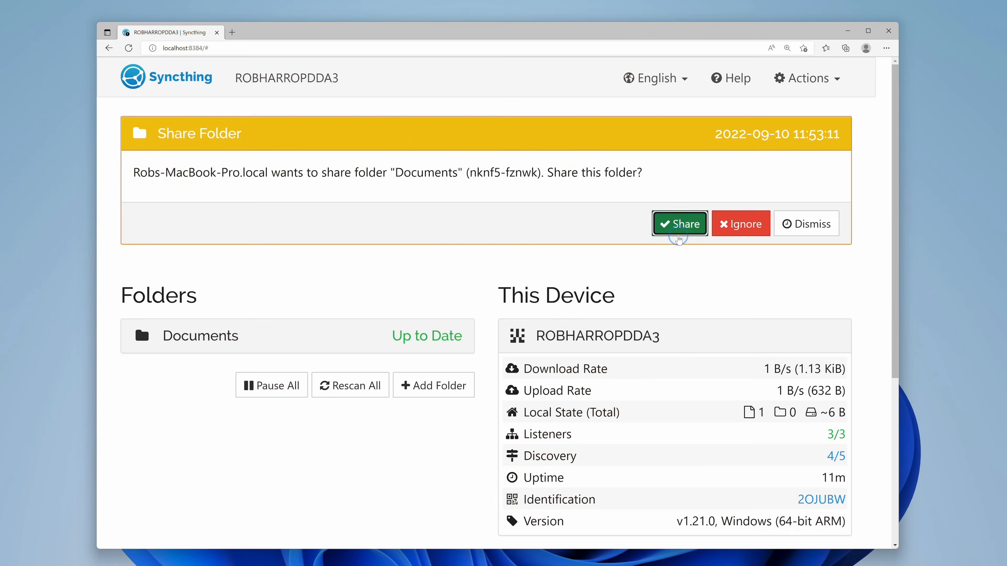
click(679, 225)
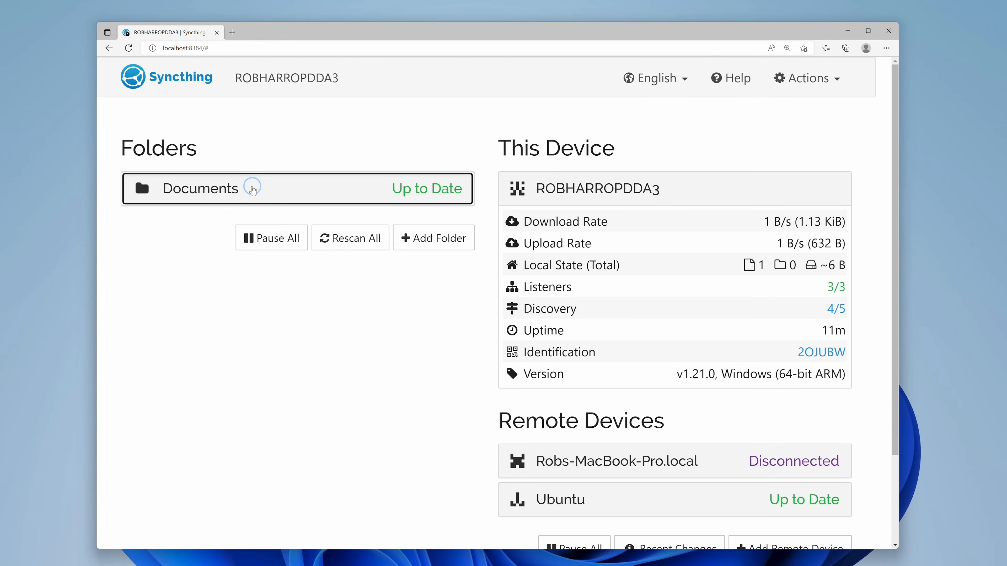
Expand the Documents folder on Windows and review its sharing settings
click(252, 191)
click(438, 409)
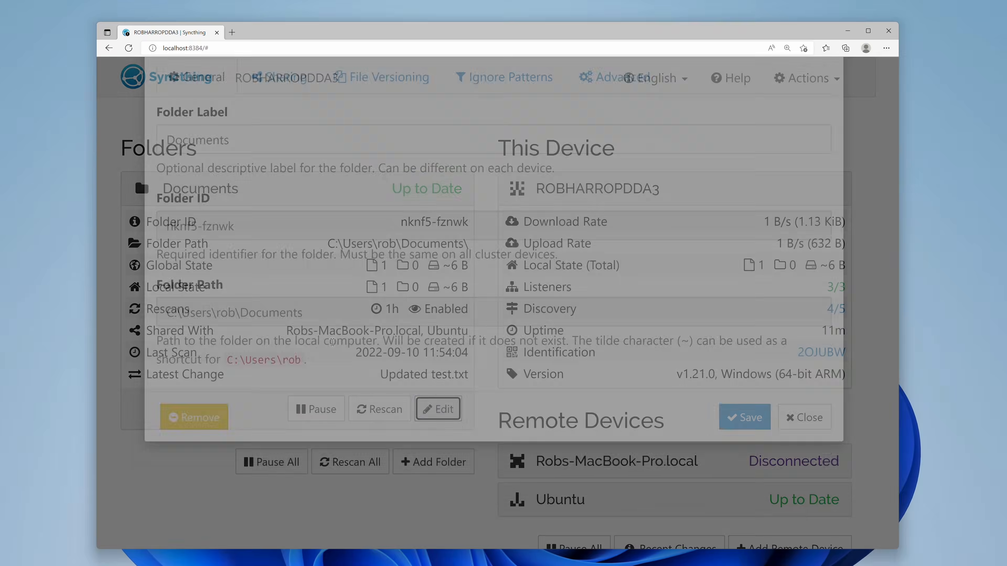
click(282, 176)
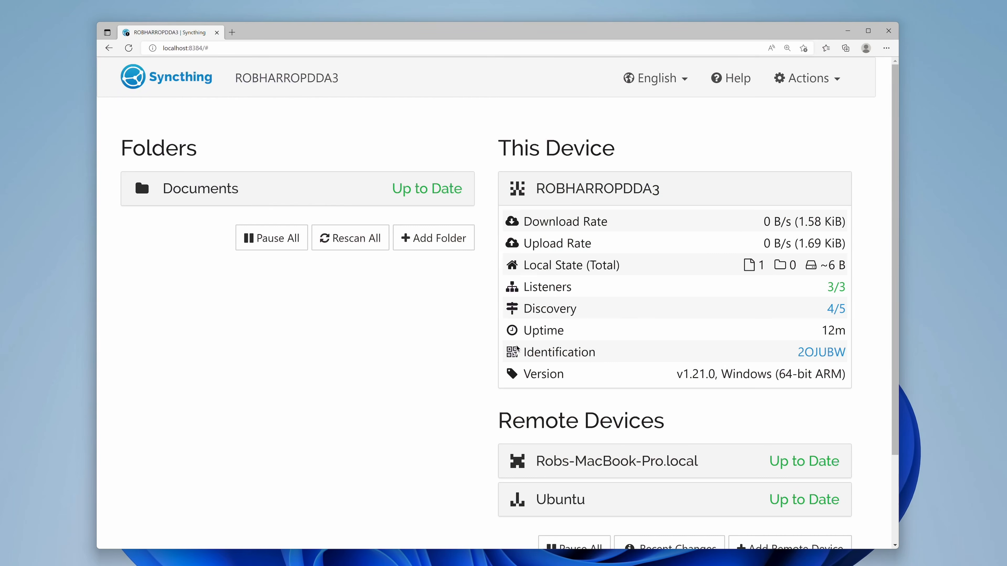
Edit the Documents folder on Windows and set its file versioning to Trash Can File Versioning, noting the default .stversions path
click(292, 189)
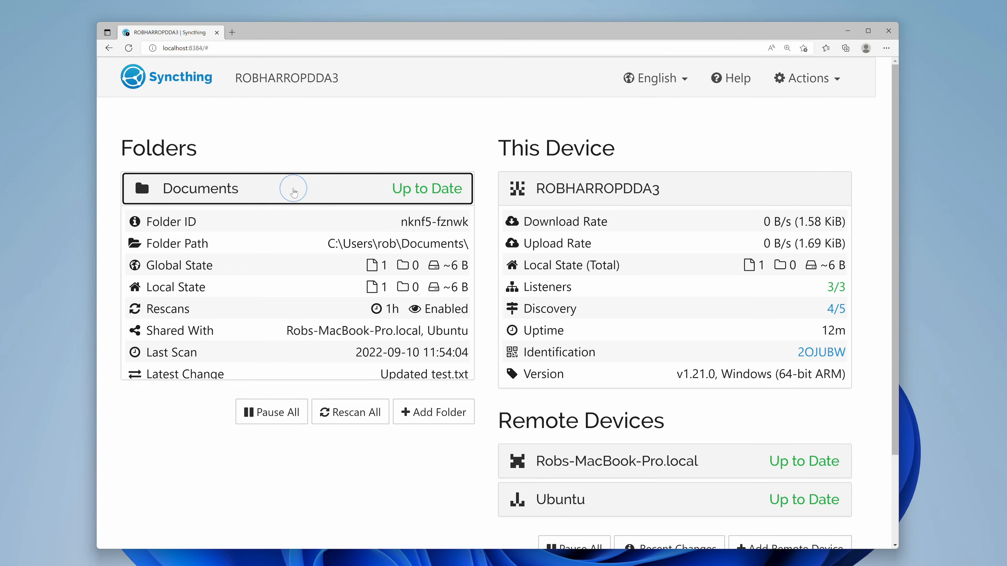
click(436, 409)
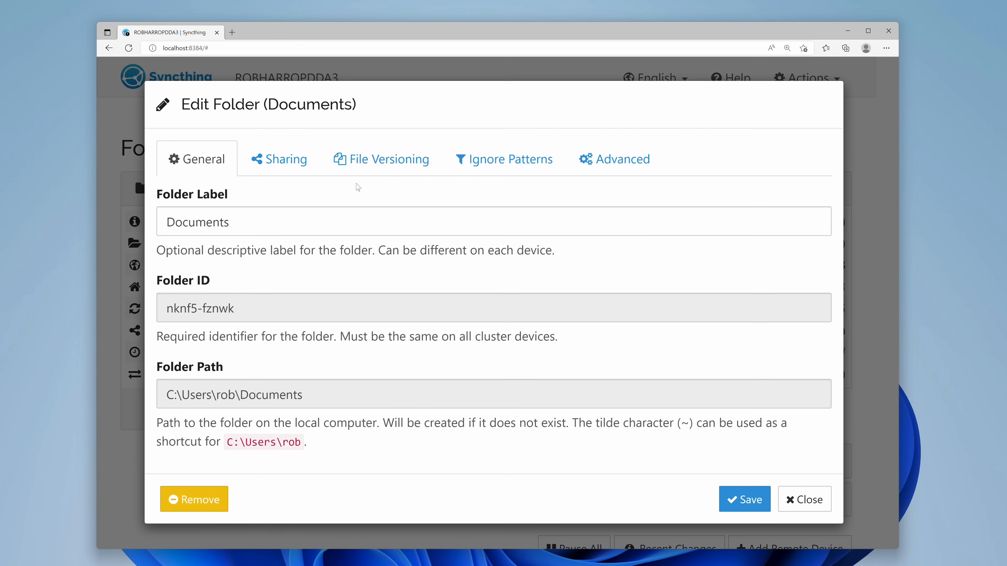
click(372, 170)
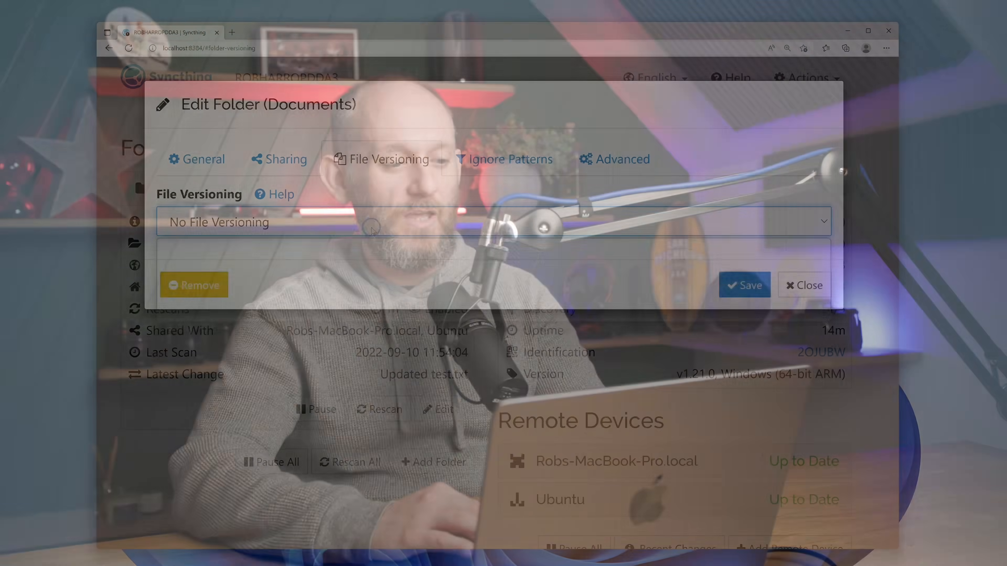
click(349, 222)
click(348, 263)
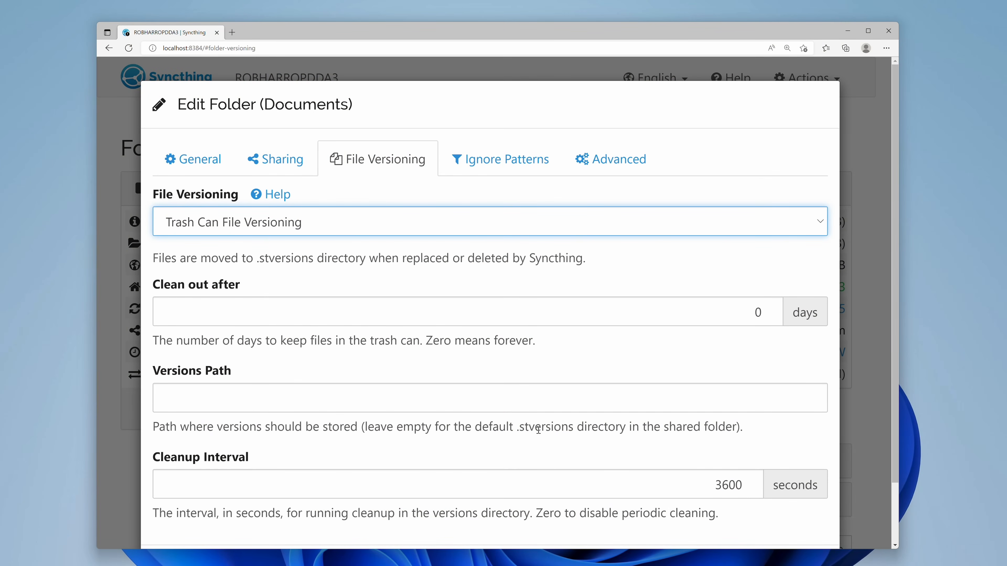
drag(523, 428, 558, 427)
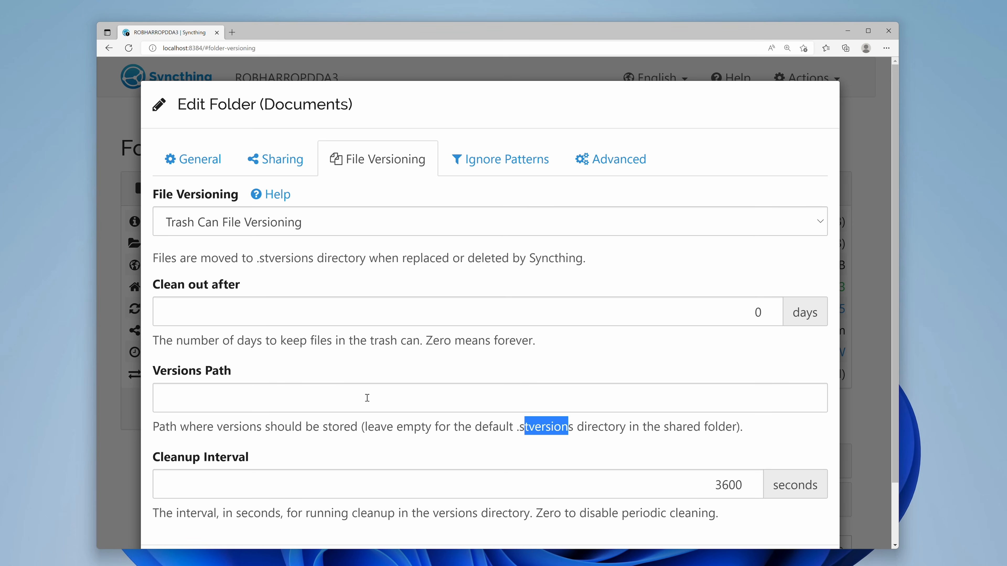
Switch the folder's file versioning to Simple, Staggered and External File Versioning in turn to compare their options
click(223, 229)
click(219, 280)
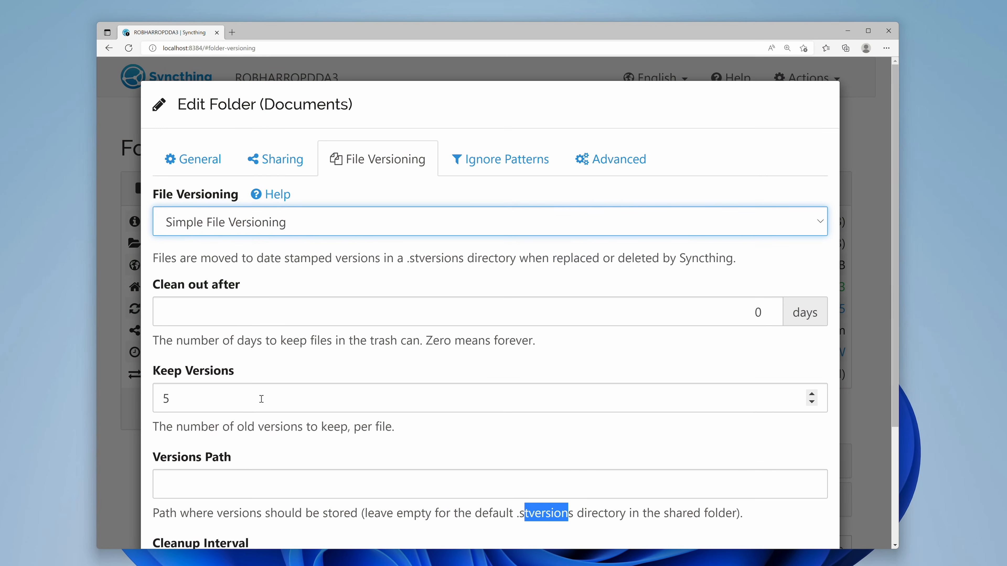
click(268, 226)
click(263, 297)
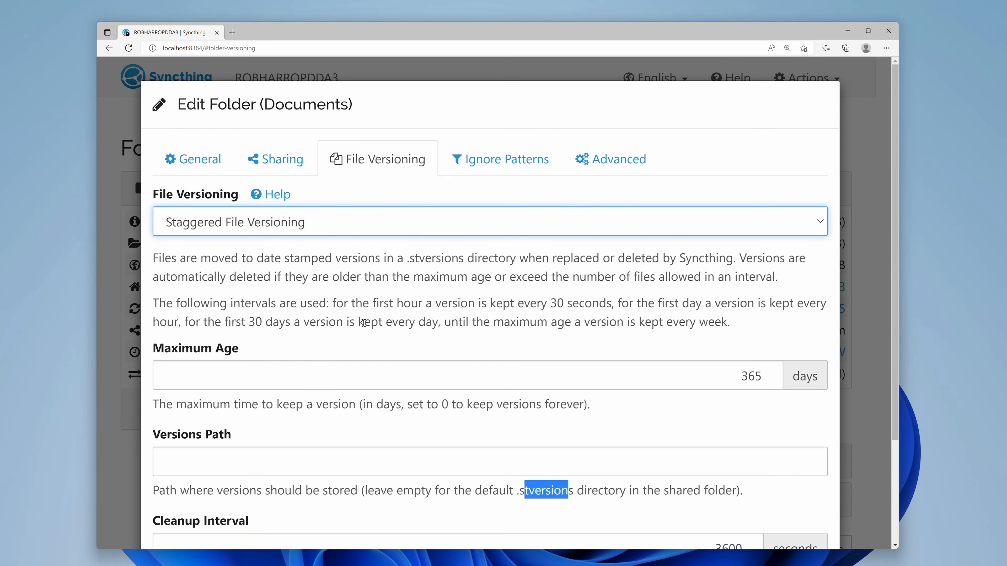
click(365, 226)
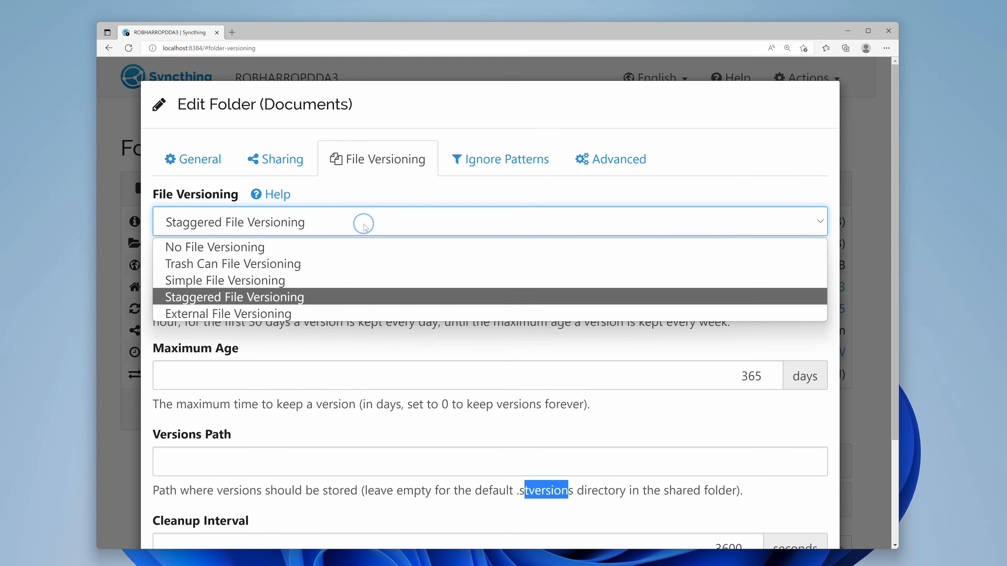
click(311, 313)
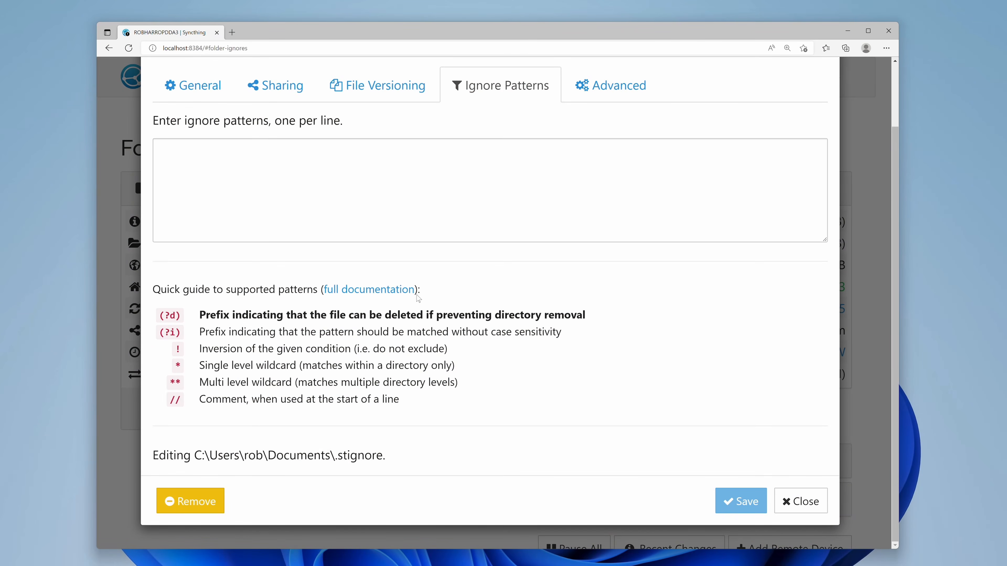
Enter the ignore pattern **/*.tmp for the Documents folder on Windows
click(268, 198)
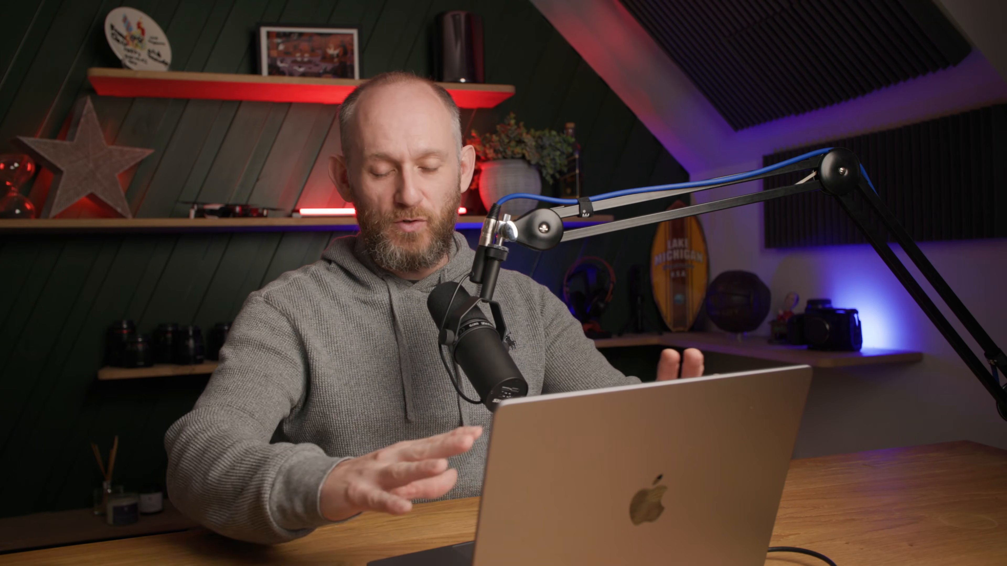
text(**/)
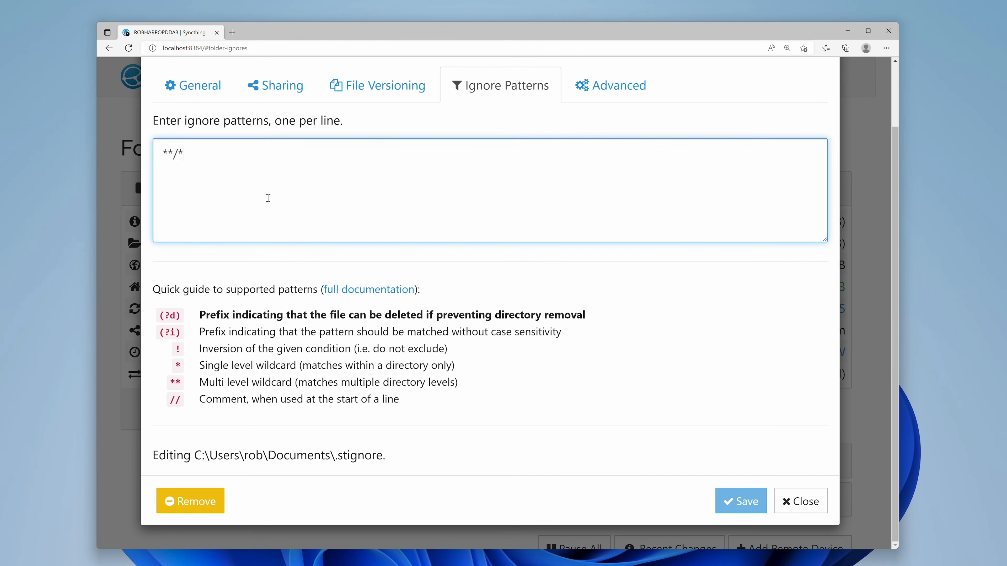
text(*.tm)
text(p)
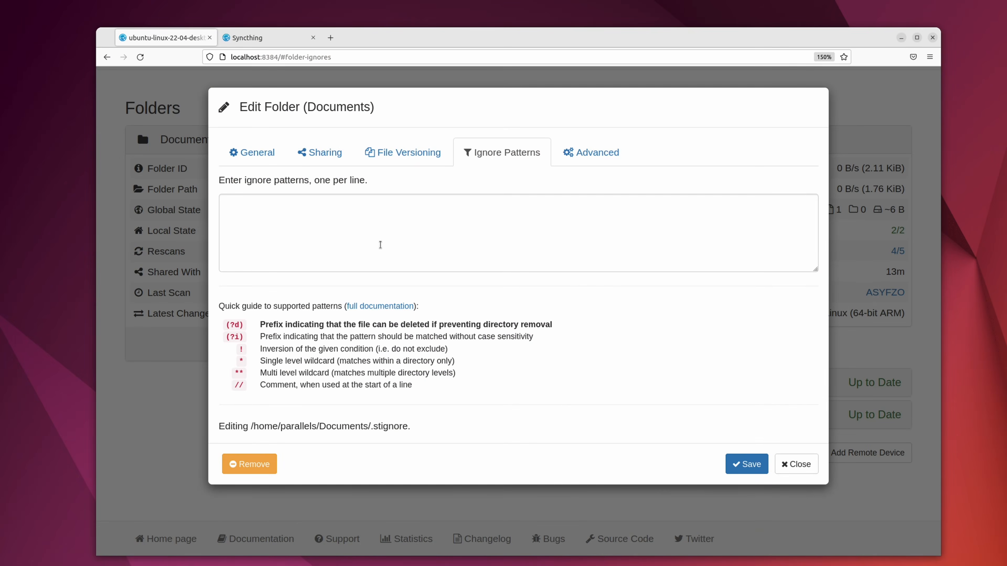
On Ubuntu, enter the ignore pattern **/*.tmp for the Documents folder and save the folder settings
click(381, 245)
text(**/*.m)
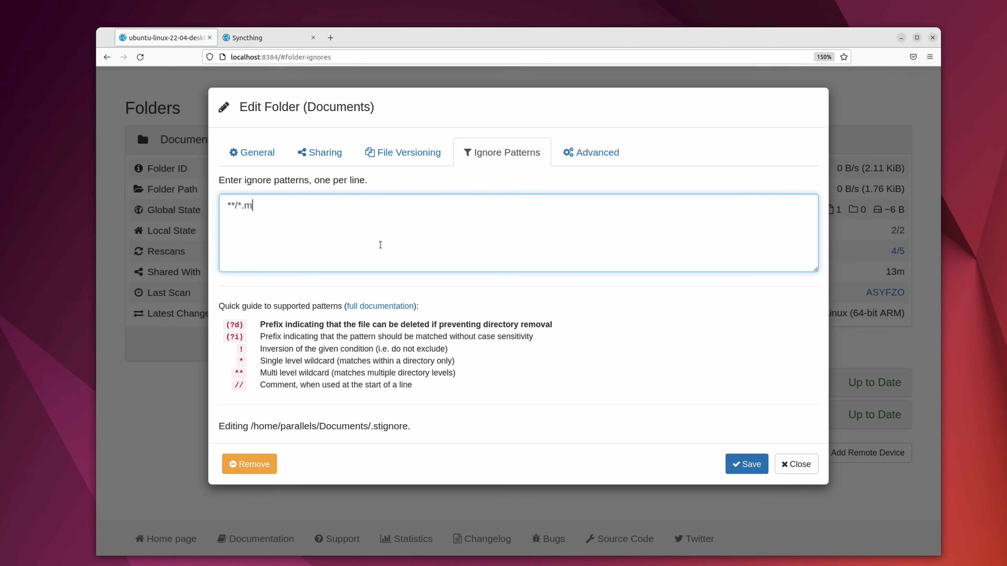
key(BackSpace)
text(tmp)
click(744, 463)
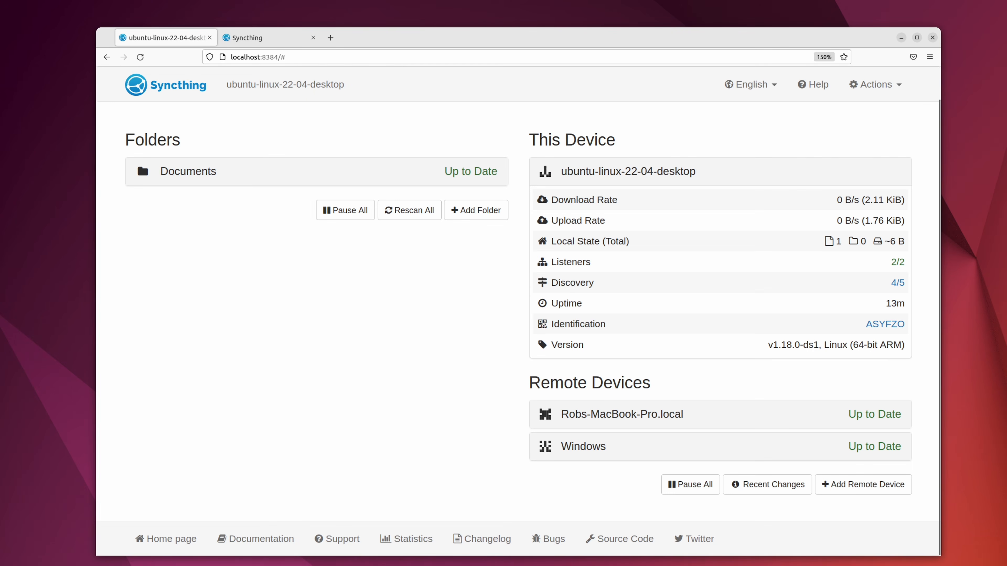
In the Ubuntu terminal, run echo 'hello' >test.tmp in Documents, and return to Syncthing to expand the Documents folder's details
key(alt+Tab)
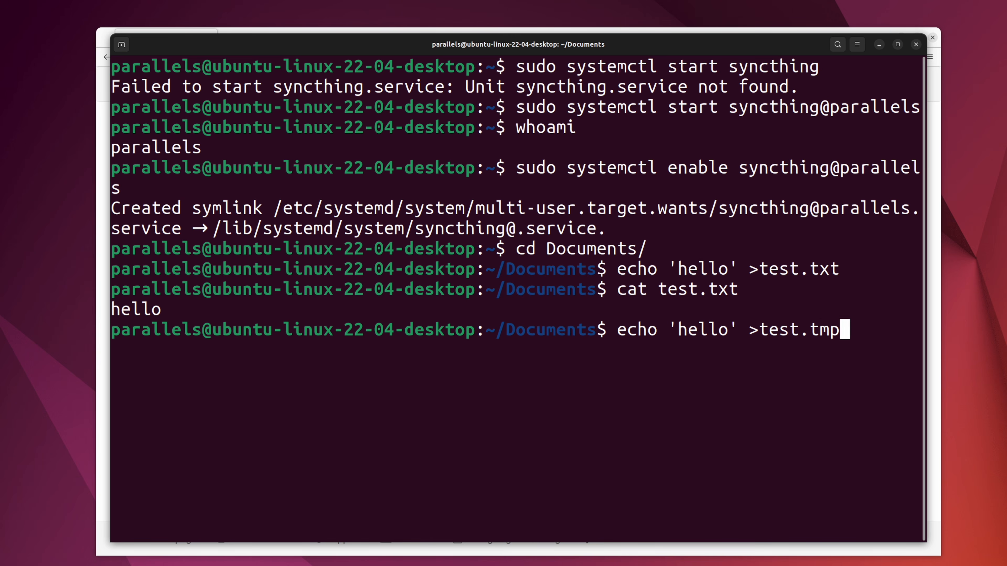
key(Return)
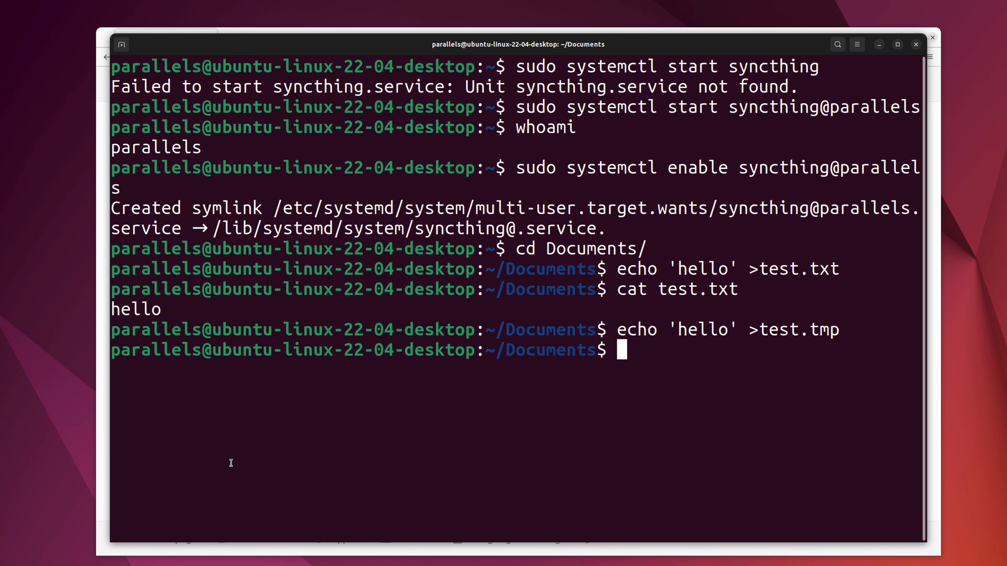
click(102, 472)
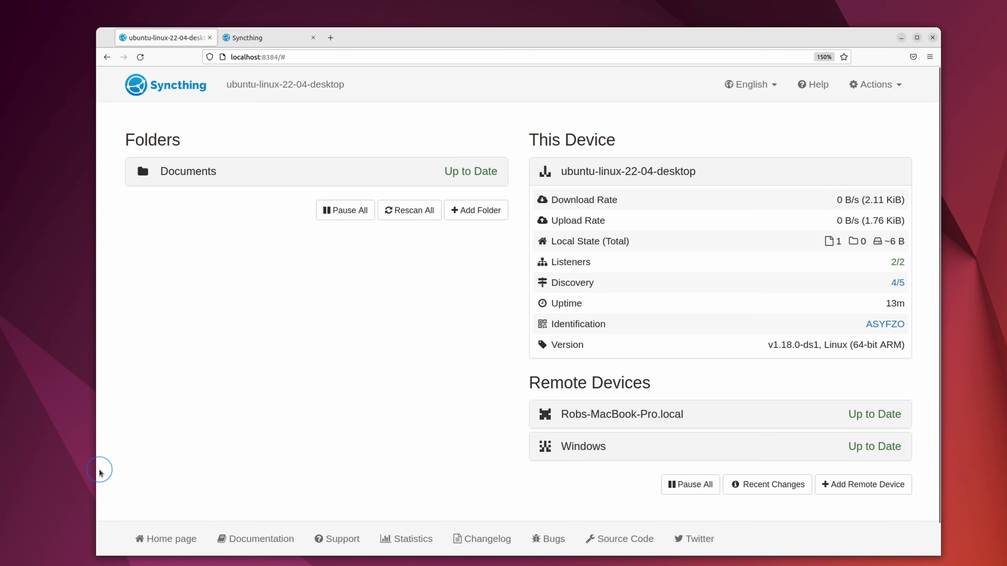
click(254, 181)
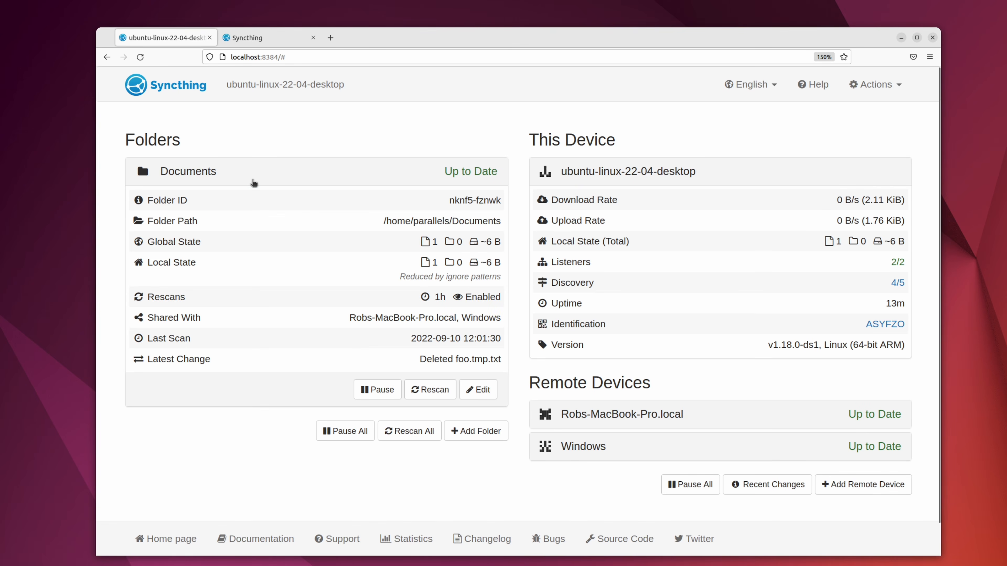